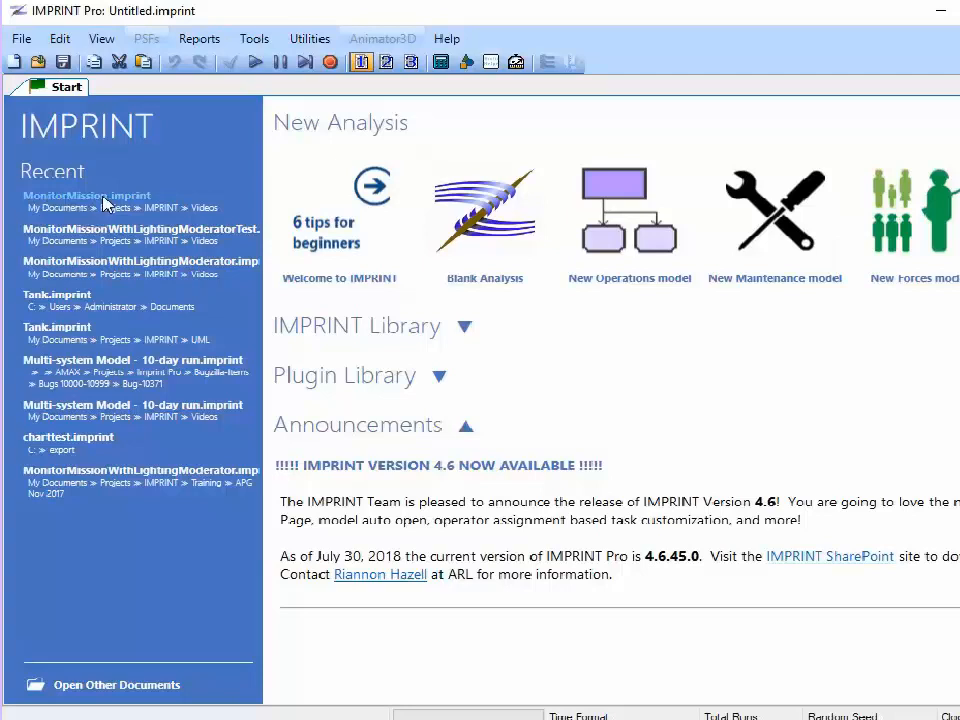
Open the recent MonitorMission.imprint analysis and display the Monitor Targets mission's criteria
left_click(104, 199)
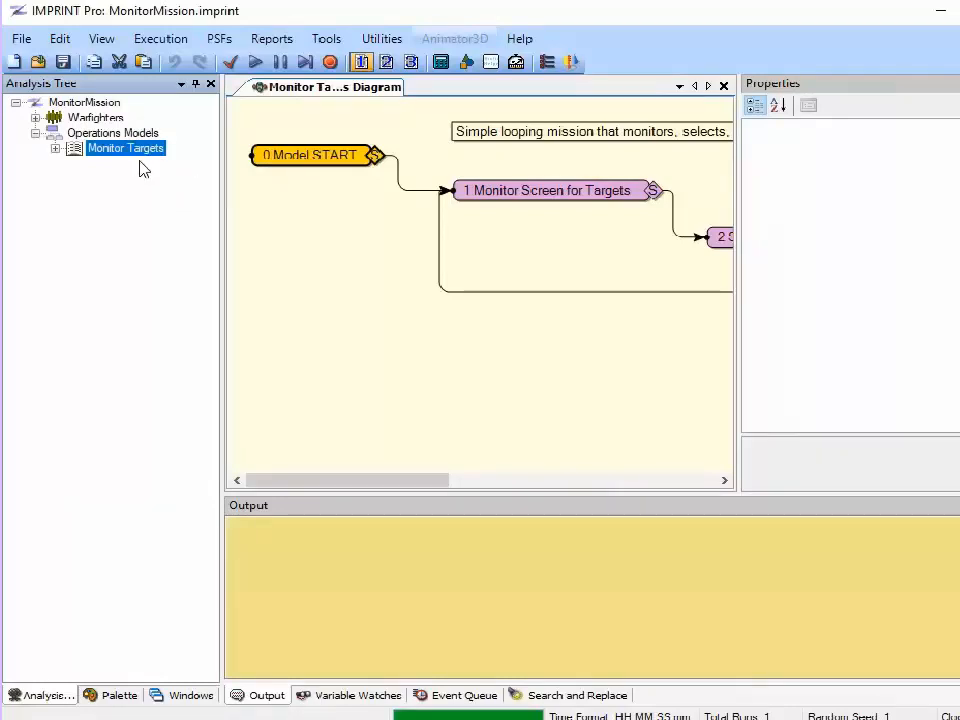
double_click(112, 150)
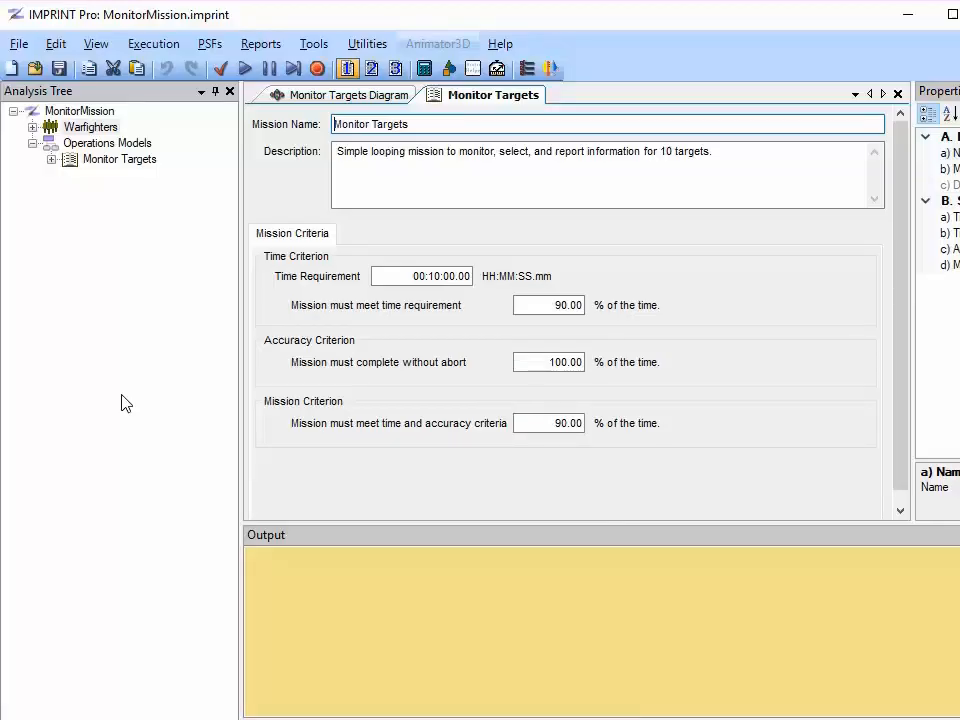
Review the Model Tasks operator's automation options and its task node display settings
left_click(32, 128)
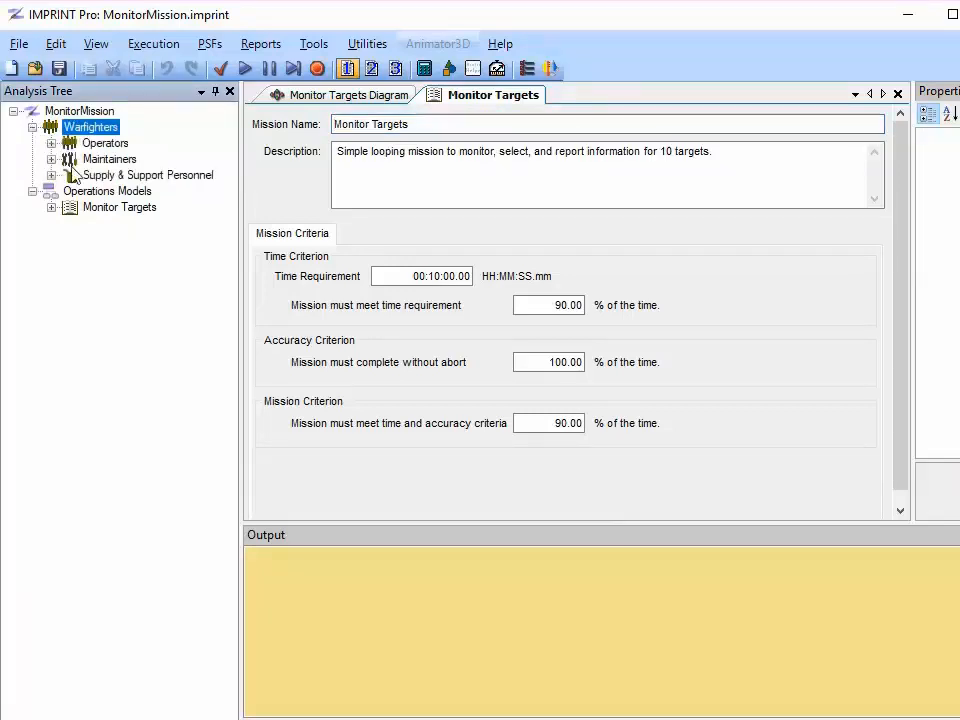
left_click(51, 143)
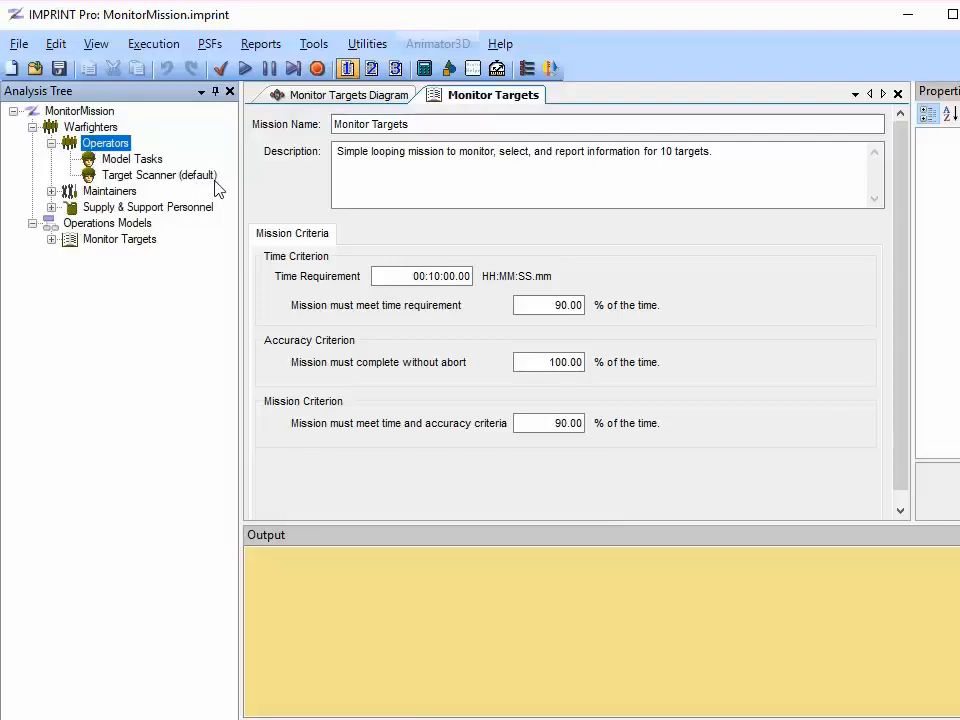
double_click(137, 161)
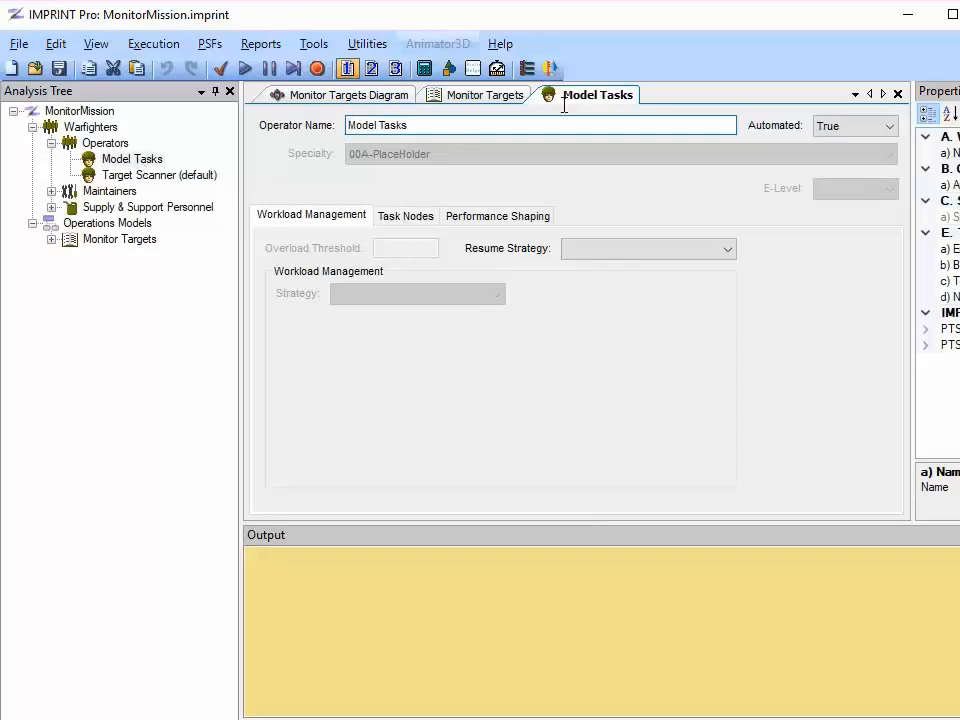
left_click(849, 128)
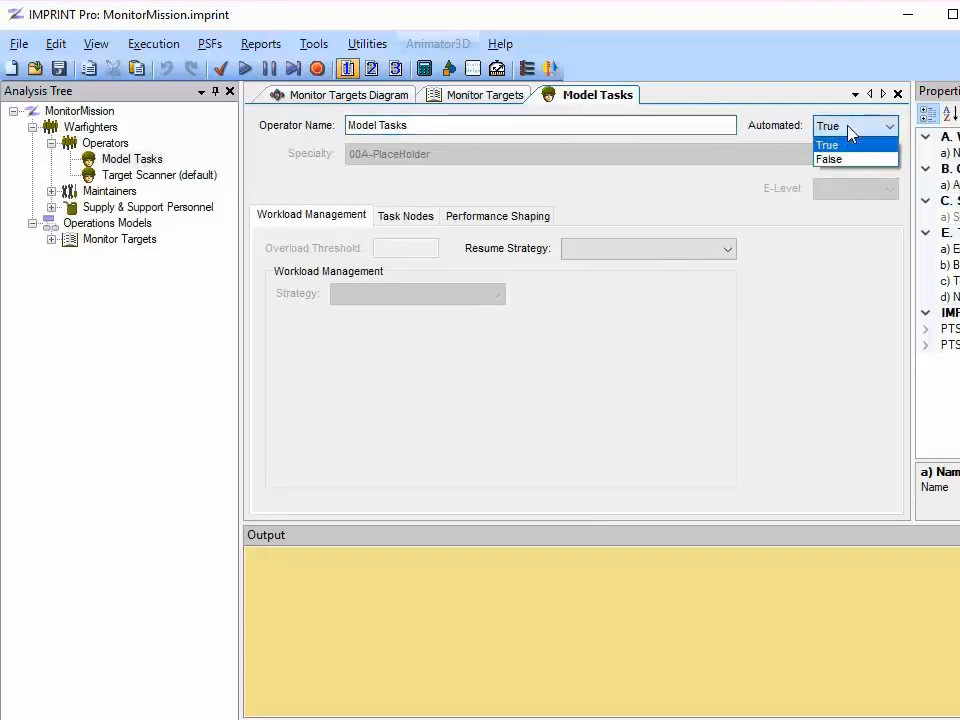
left_click(848, 127)
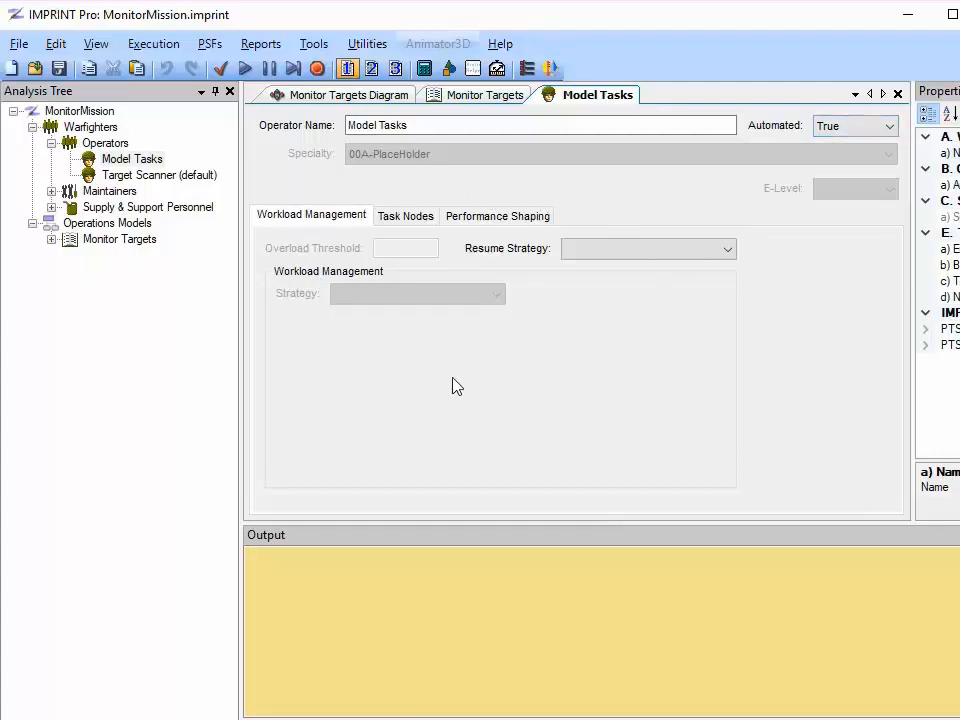
left_click(407, 216)
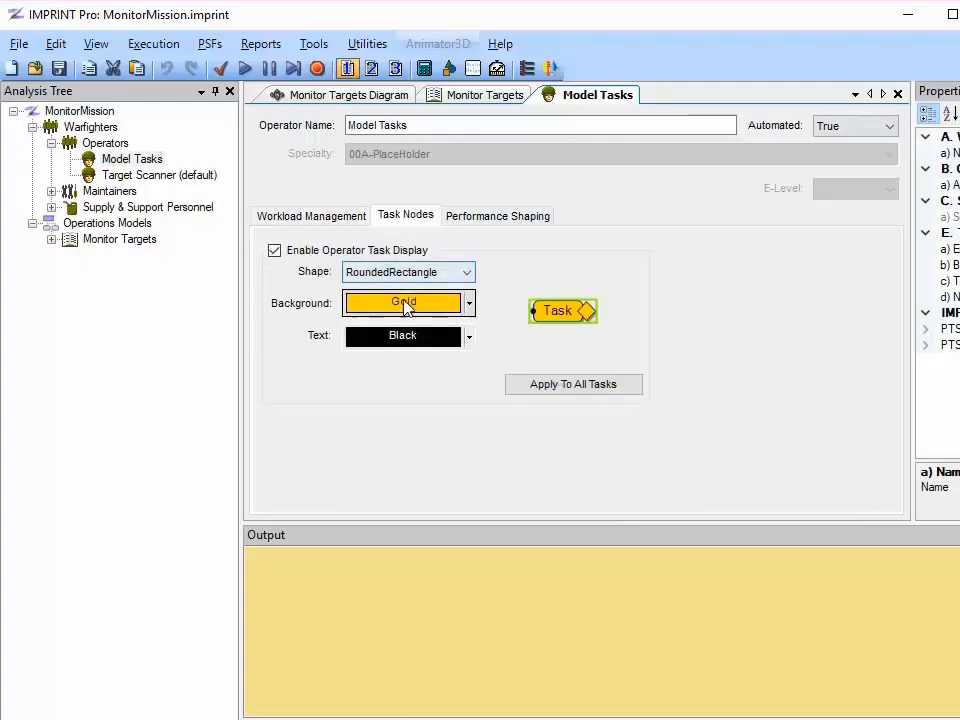
Review the Target Scanner operator's workload management and task node display settings
left_click(137, 176)
double_click(140, 178)
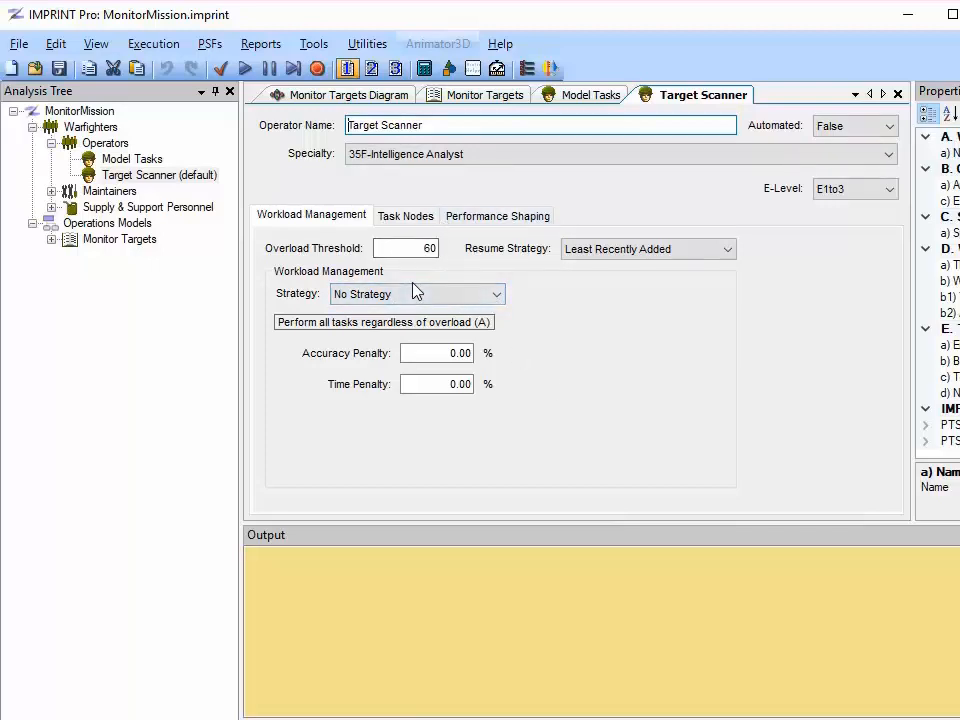
left_click(418, 221)
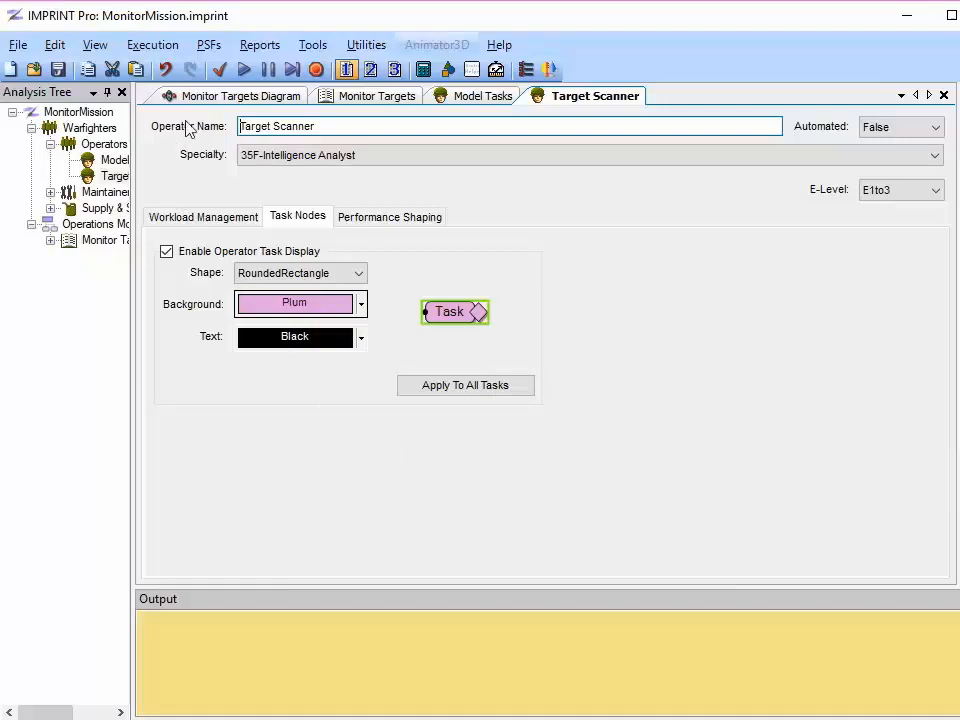
Trace the paths through tasks 1, 2 and 3 in the Monitor Targets network diagram
left_click(213, 96)
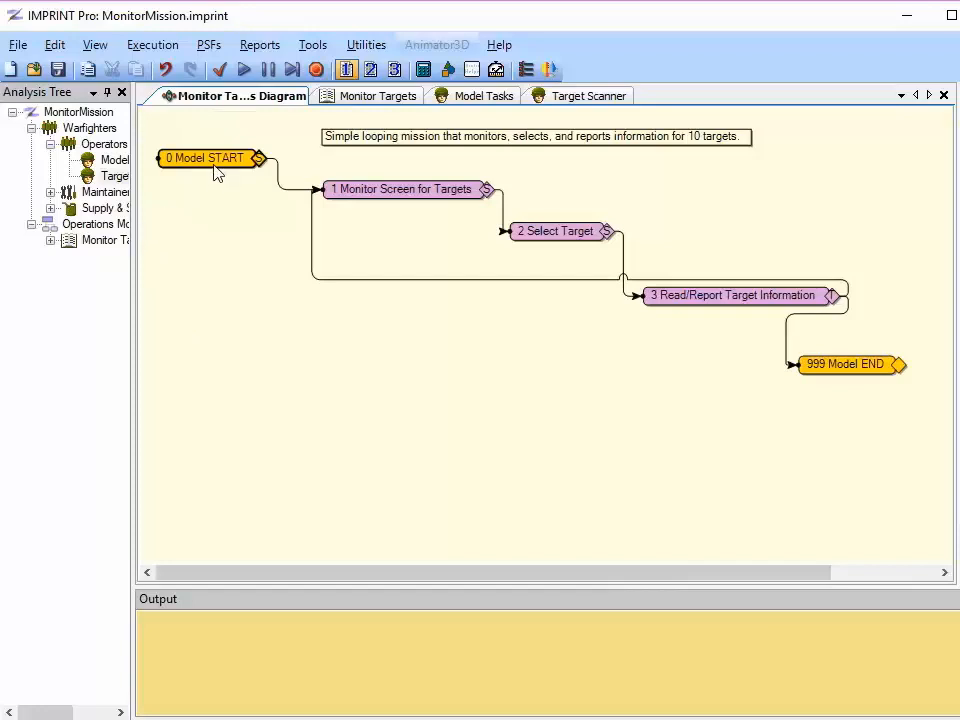
left_click(440, 198)
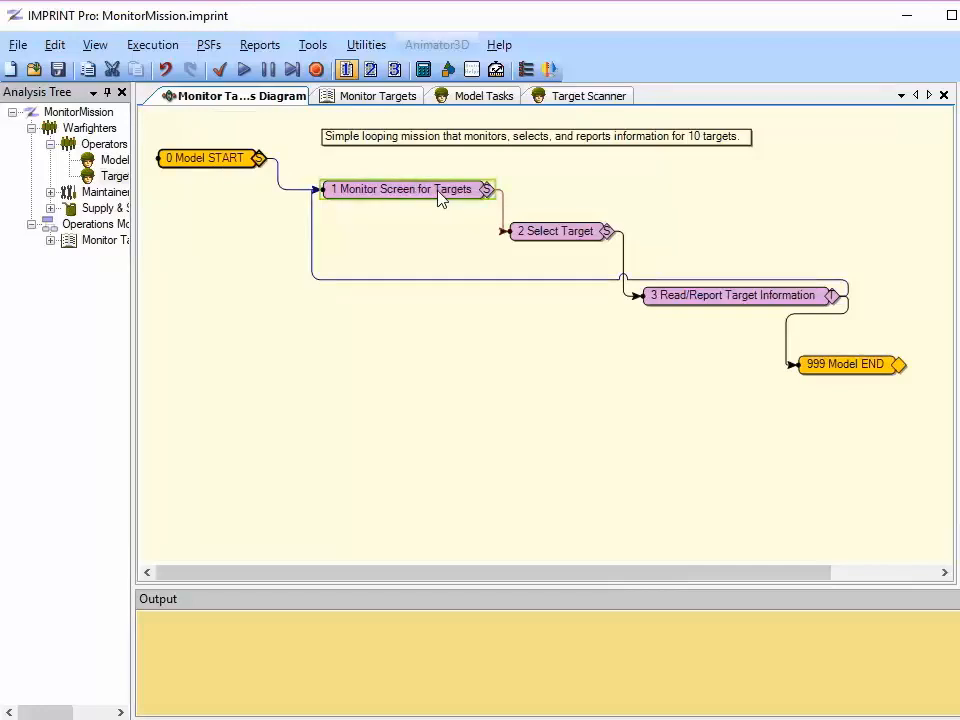
left_click(573, 243)
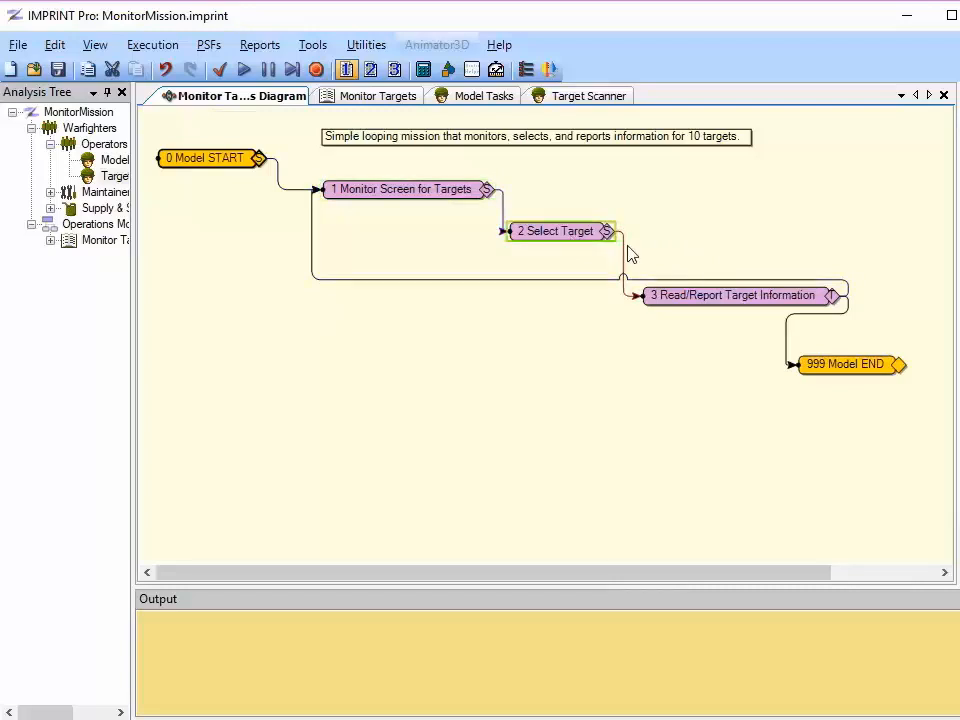
left_click(722, 305)
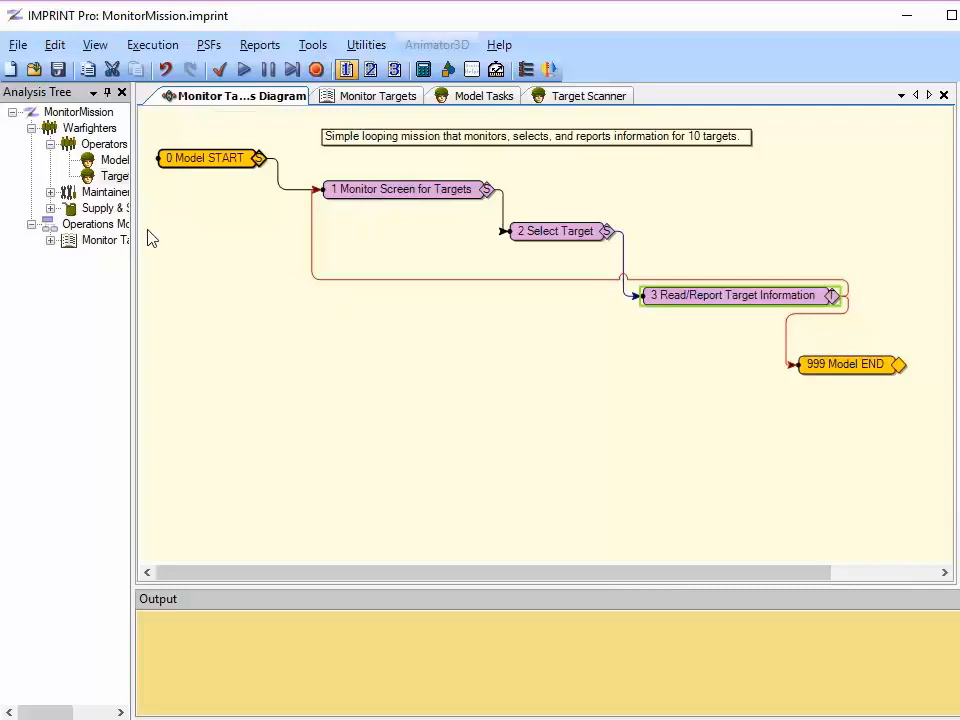
Inspect the Model START task's duration, success probability and crew assignment
double_click(207, 163)
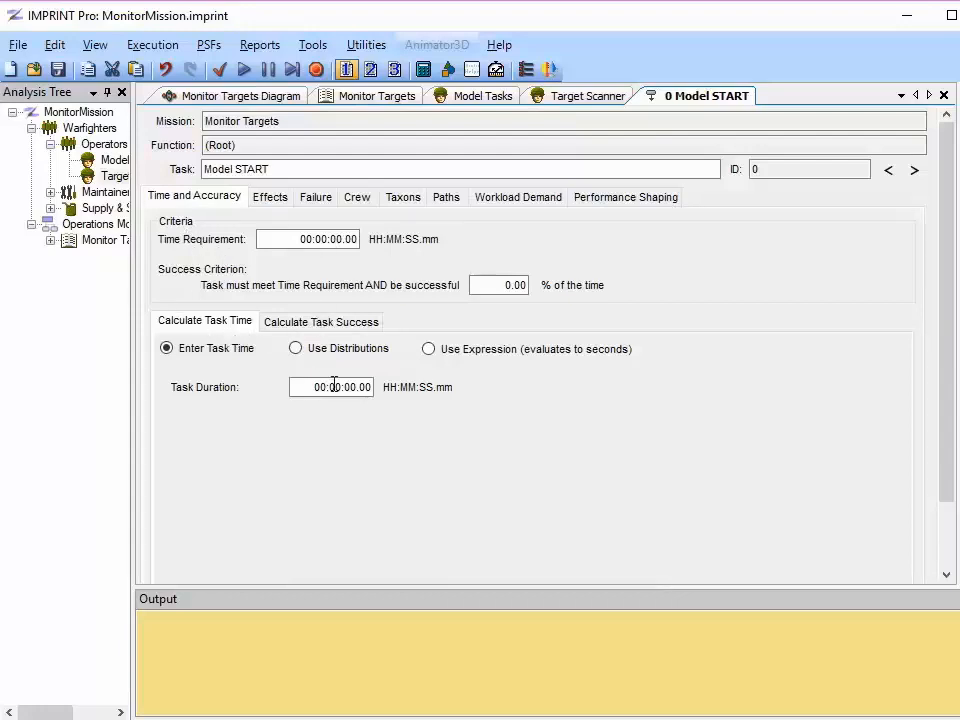
left_click(320, 323)
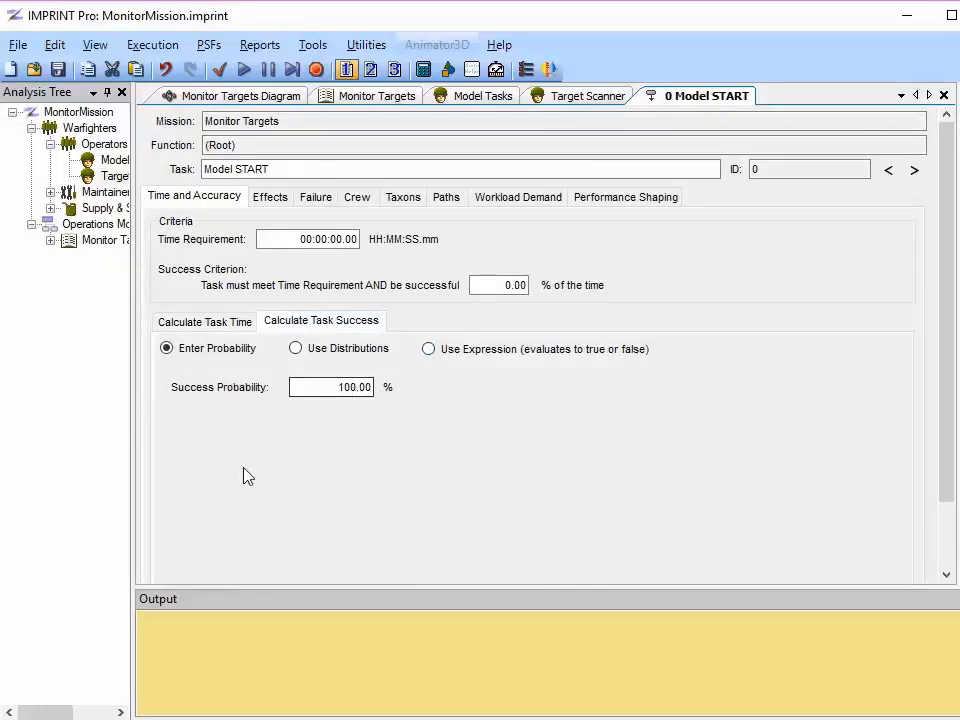
left_click(360, 203)
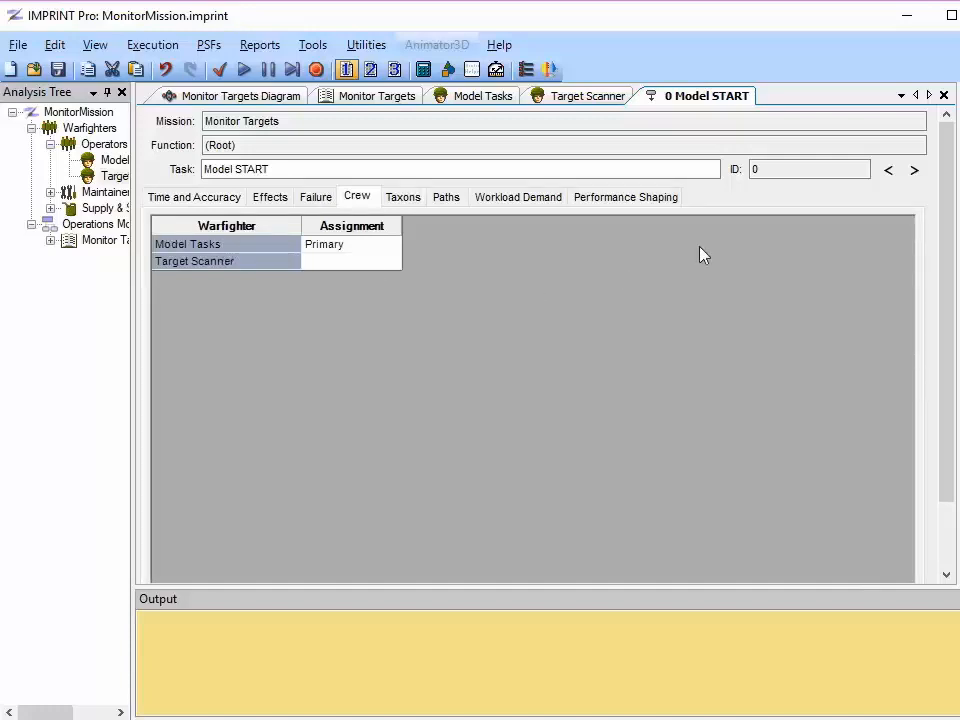
Inspect the Monitor Screen for Targets task's crew assignment and task time distribution
left_click(914, 171)
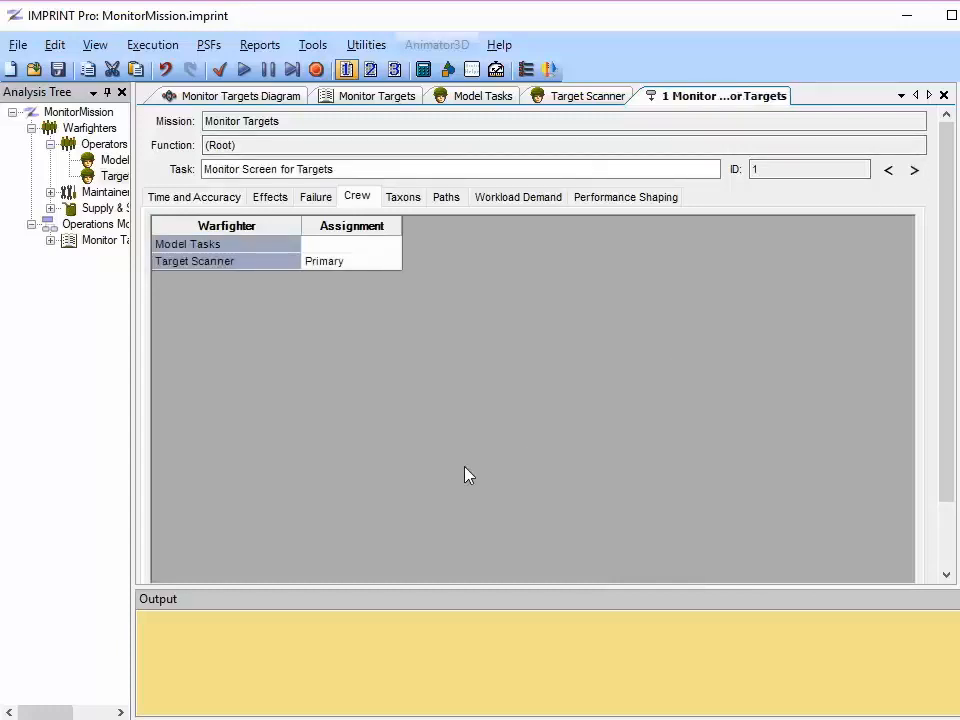
left_click(194, 197)
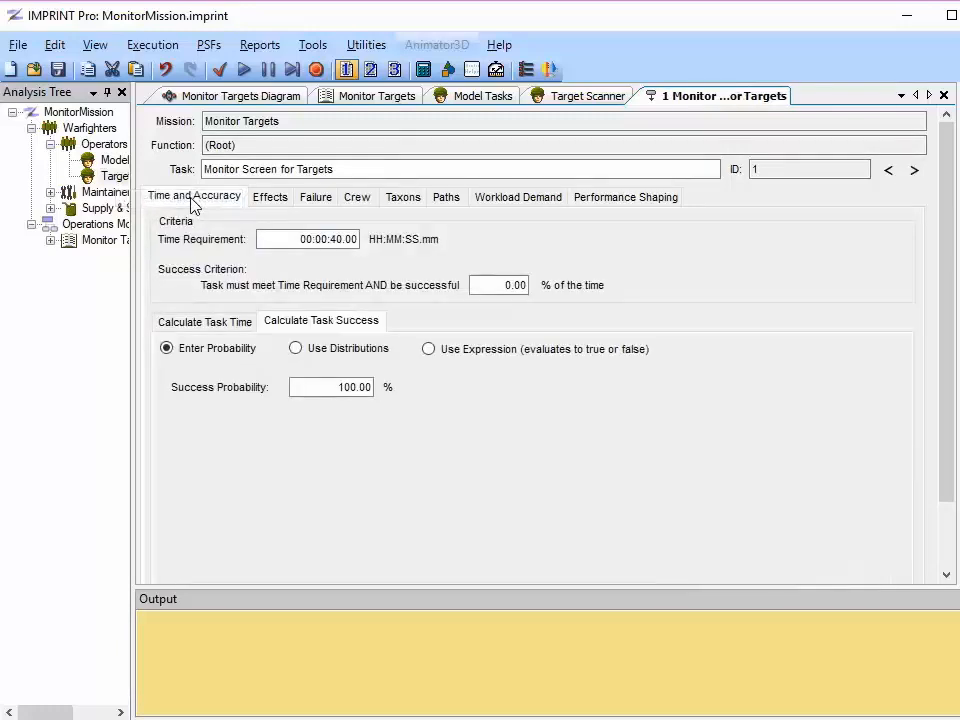
left_click(232, 321)
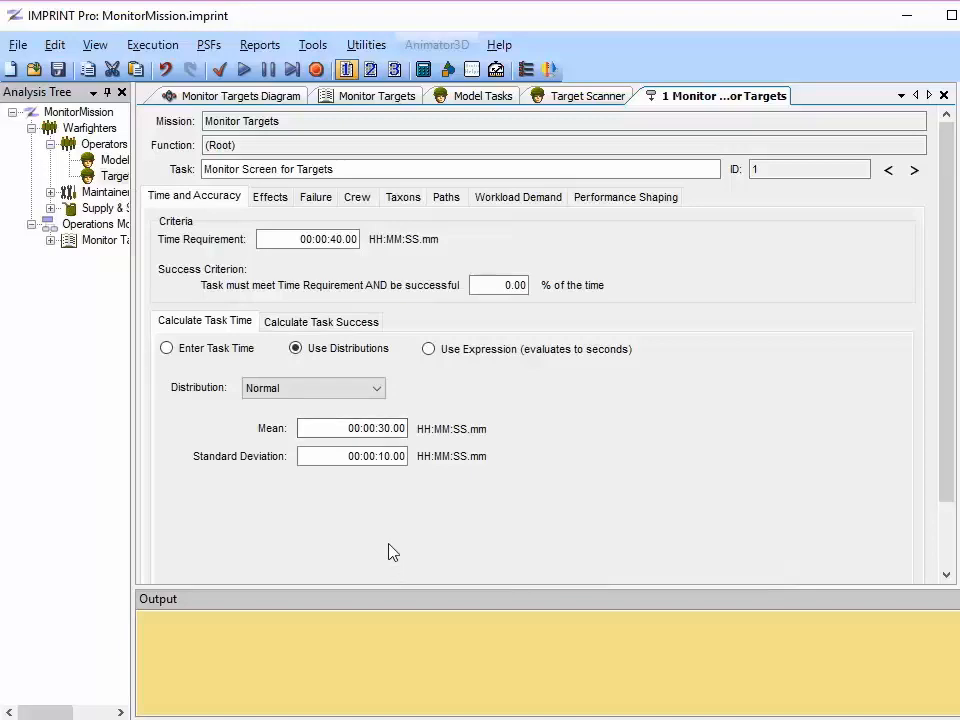
left_click(362, 199)
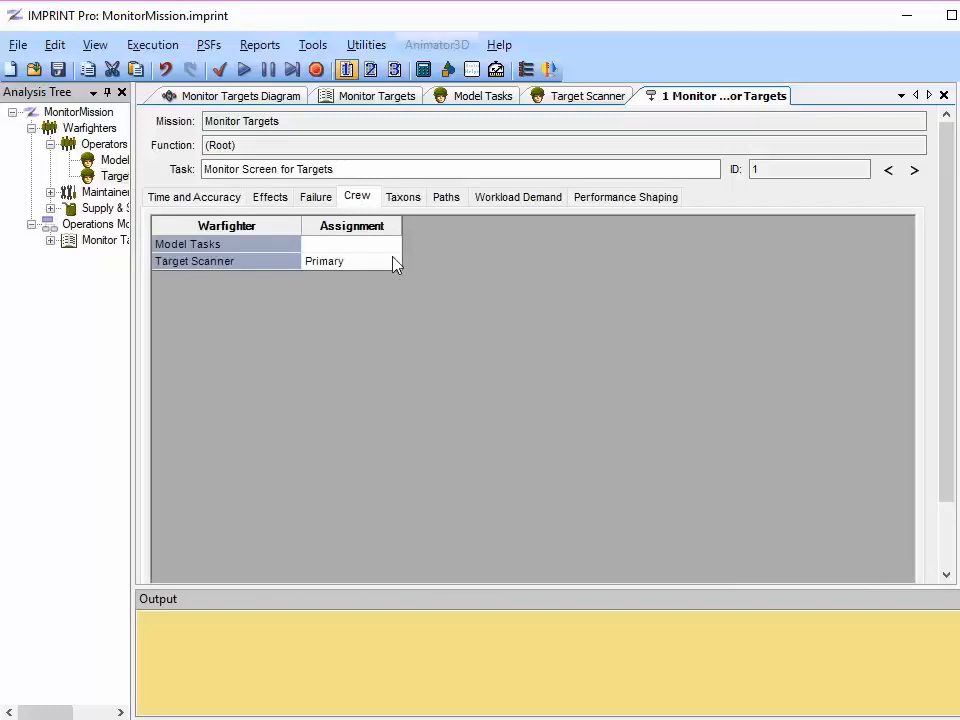
Inspect the Select Target task's crew assignment and task time distribution
left_click(913, 173)
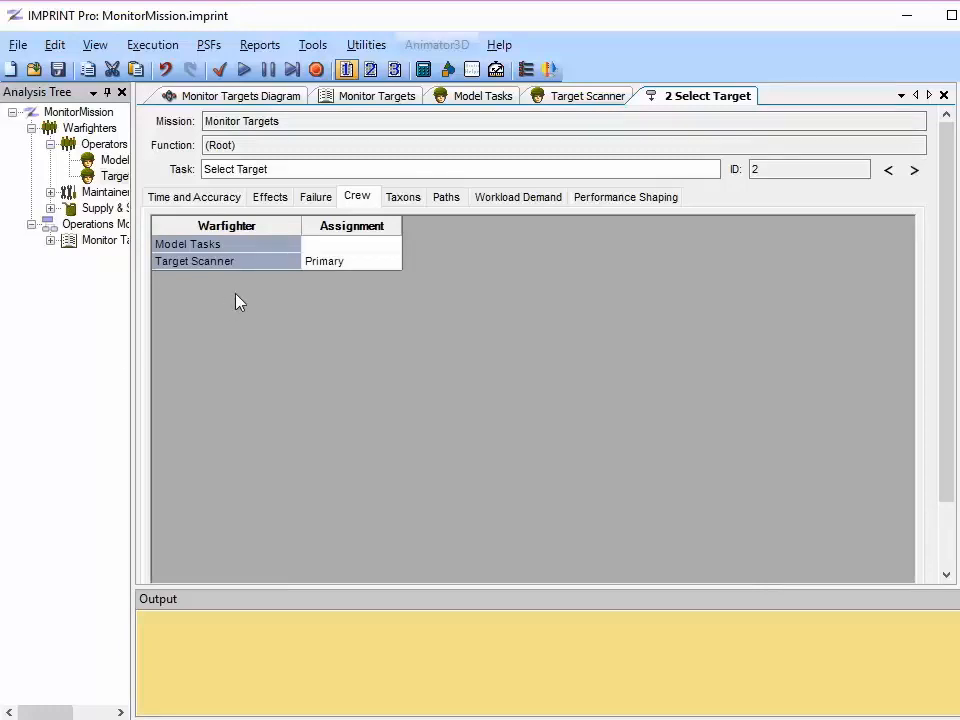
left_click(194, 199)
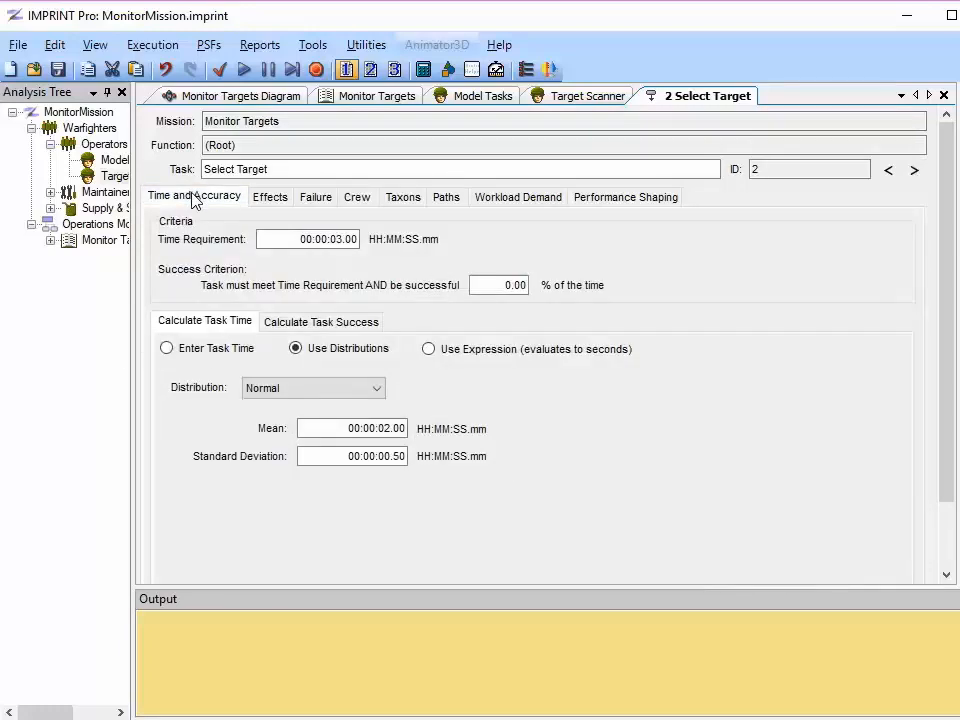
left_click(386, 428)
Review the Read/Report Target Information task's timing, crew, path conditions and effects, and close the task
left_click(916, 171)
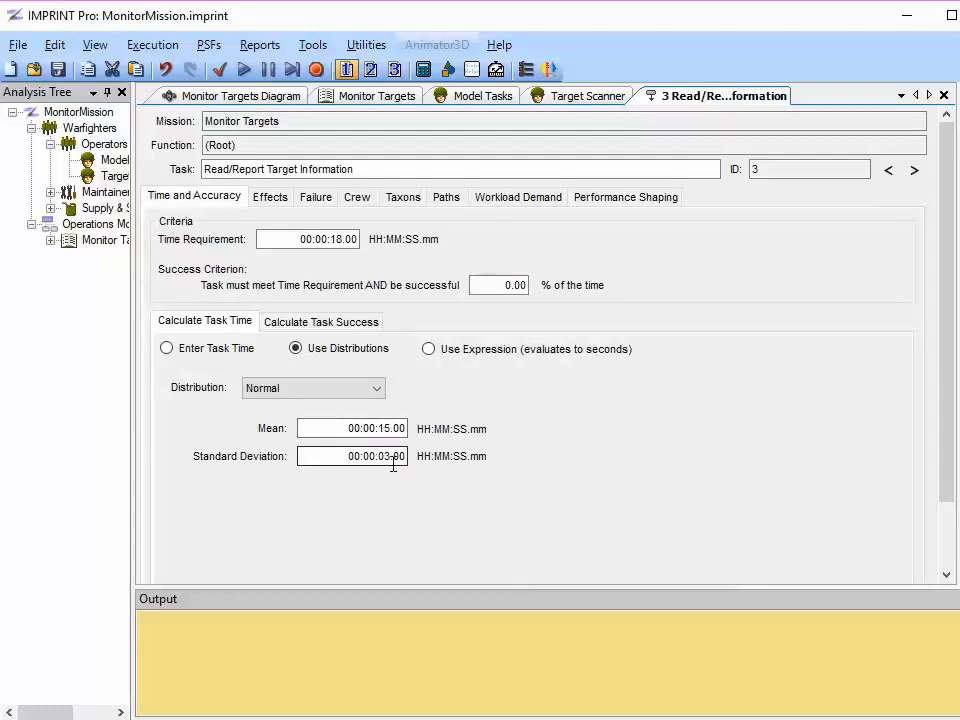
left_click(360, 198)
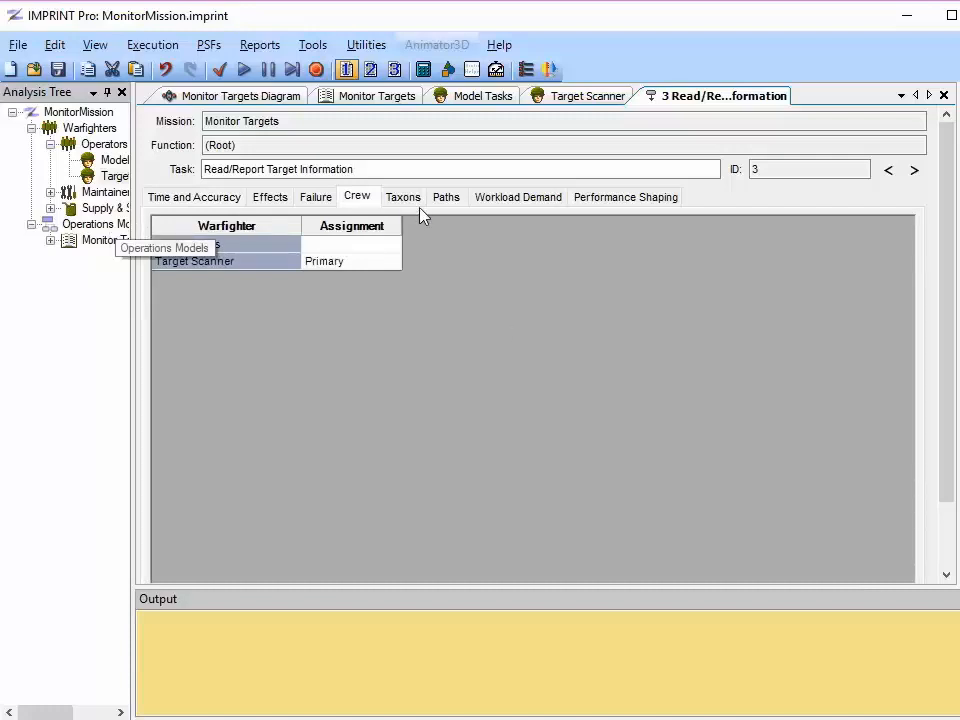
left_click(451, 203)
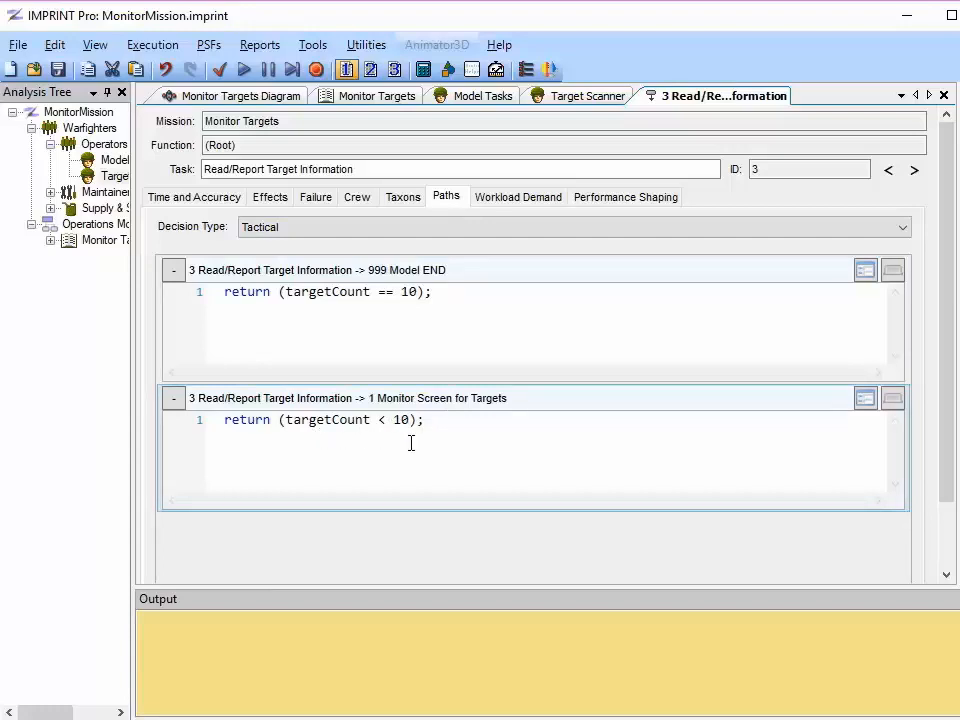
left_click(281, 201)
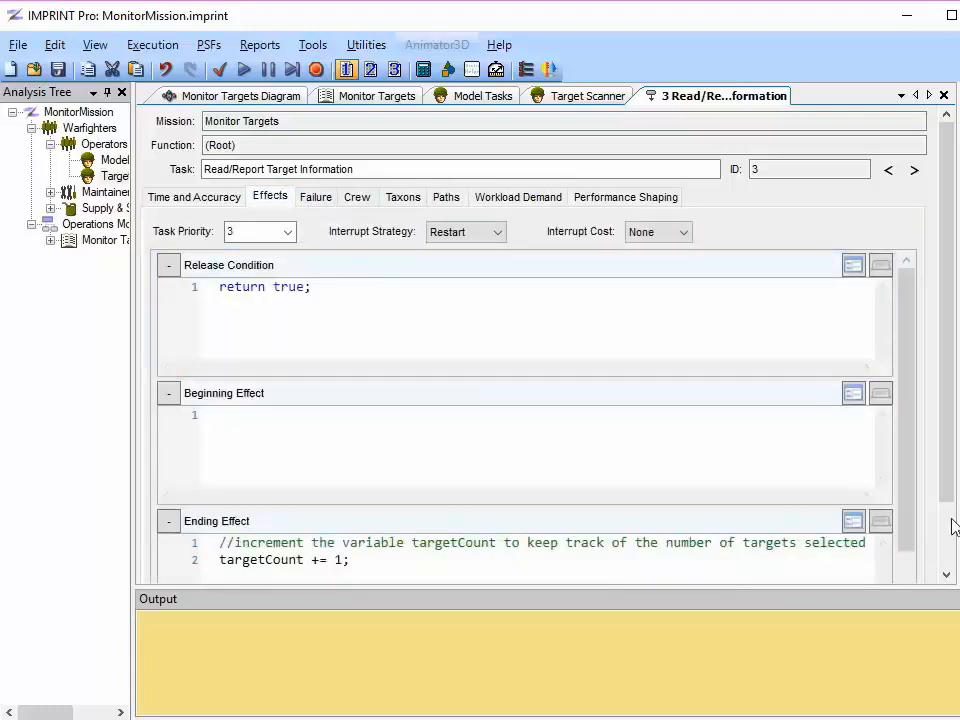
left_click_drag(906, 510, 955, 500)
left_click(731, 351)
left_click(943, 95)
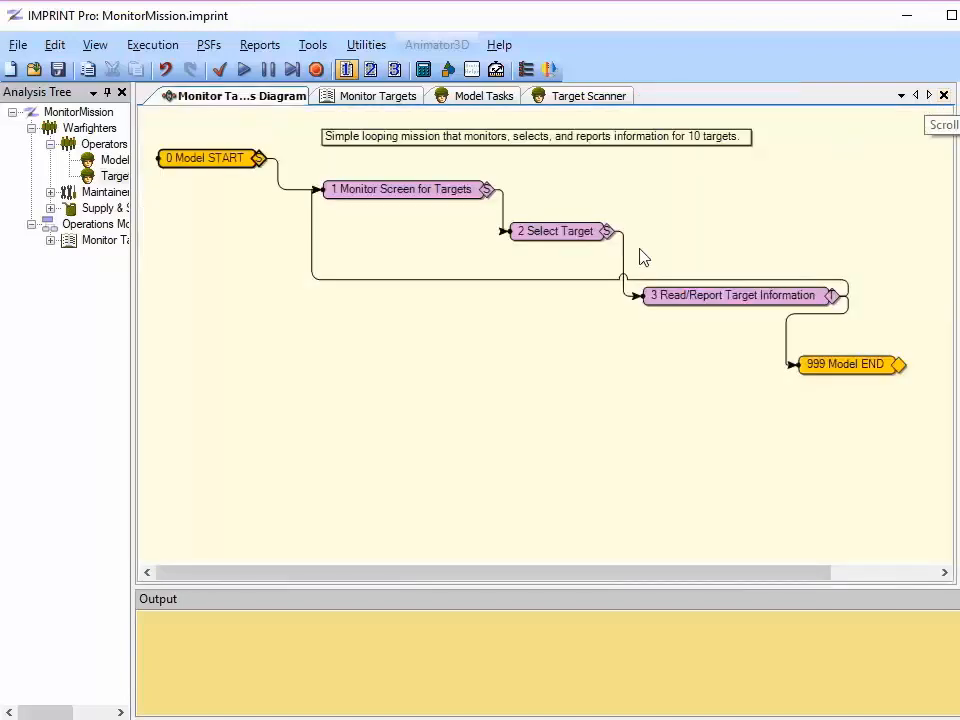
Compare the taxon weights of tasks 1, 2 and 3, and close the task view
double_click(415, 190)
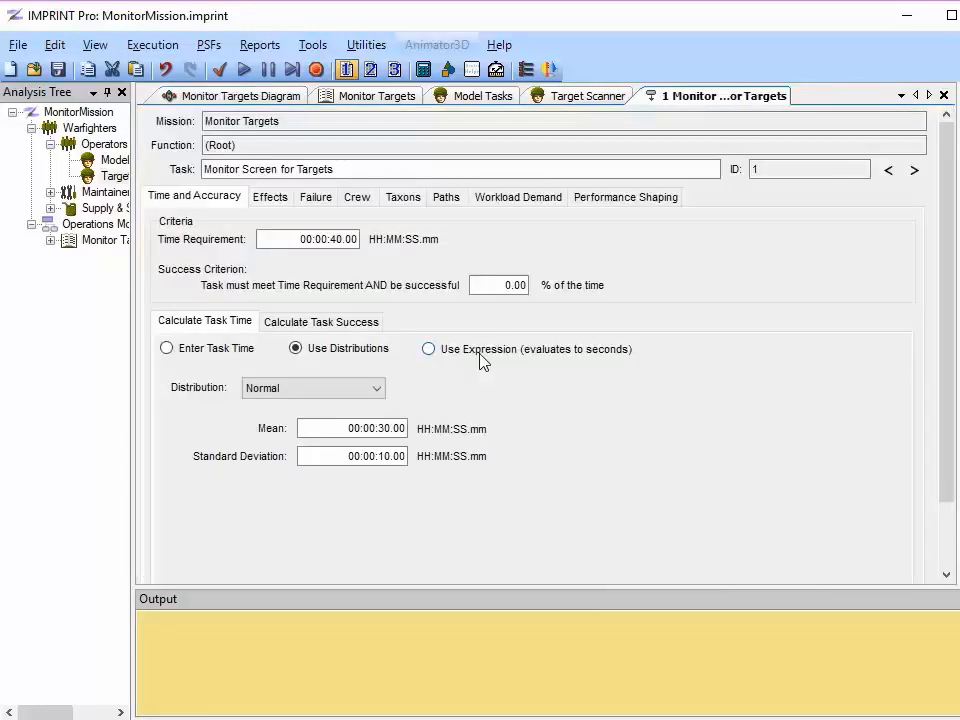
left_click(407, 205)
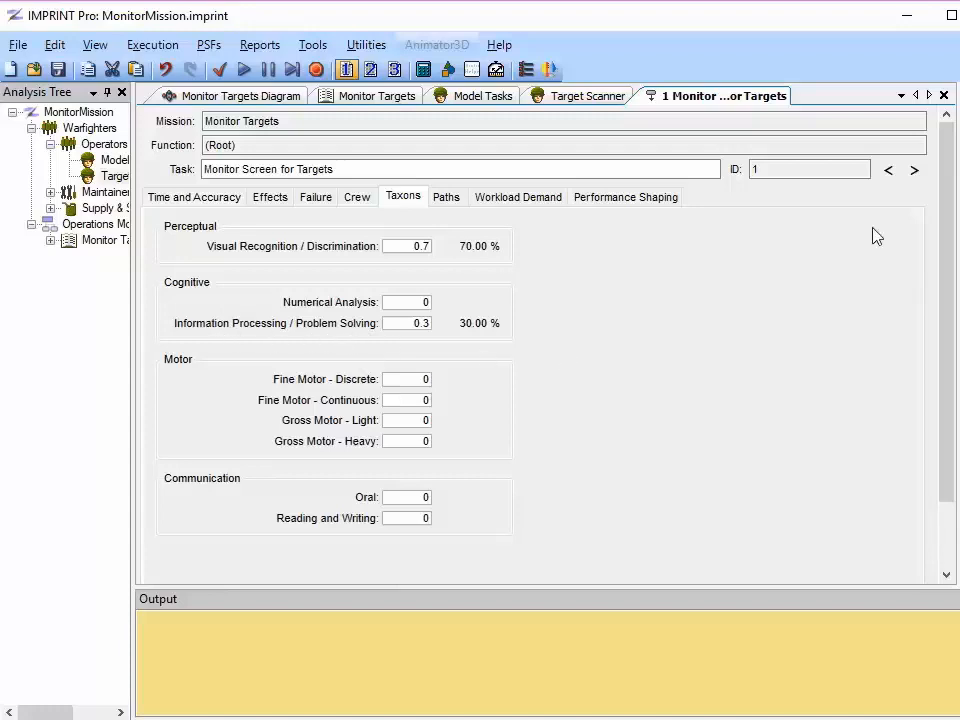
left_click(914, 172)
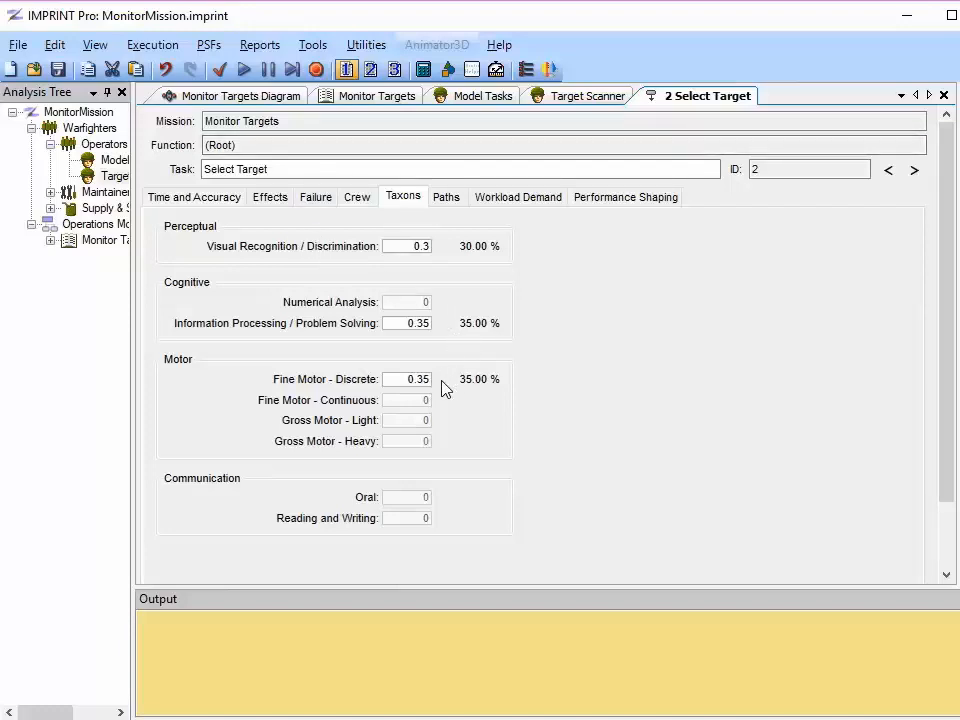
left_click(914, 171)
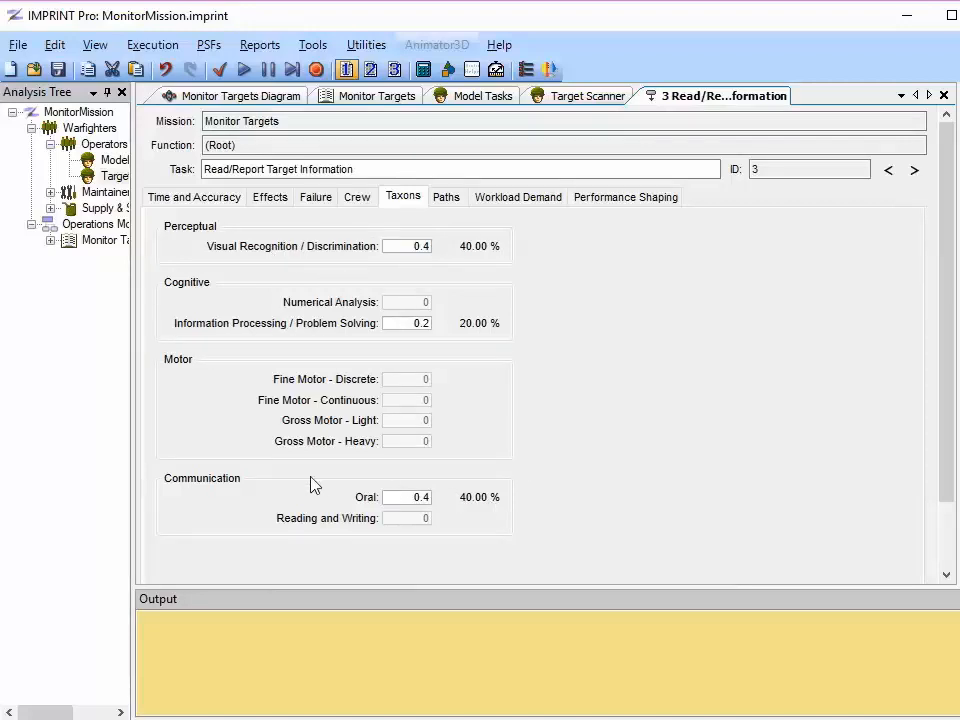
left_click(943, 95)
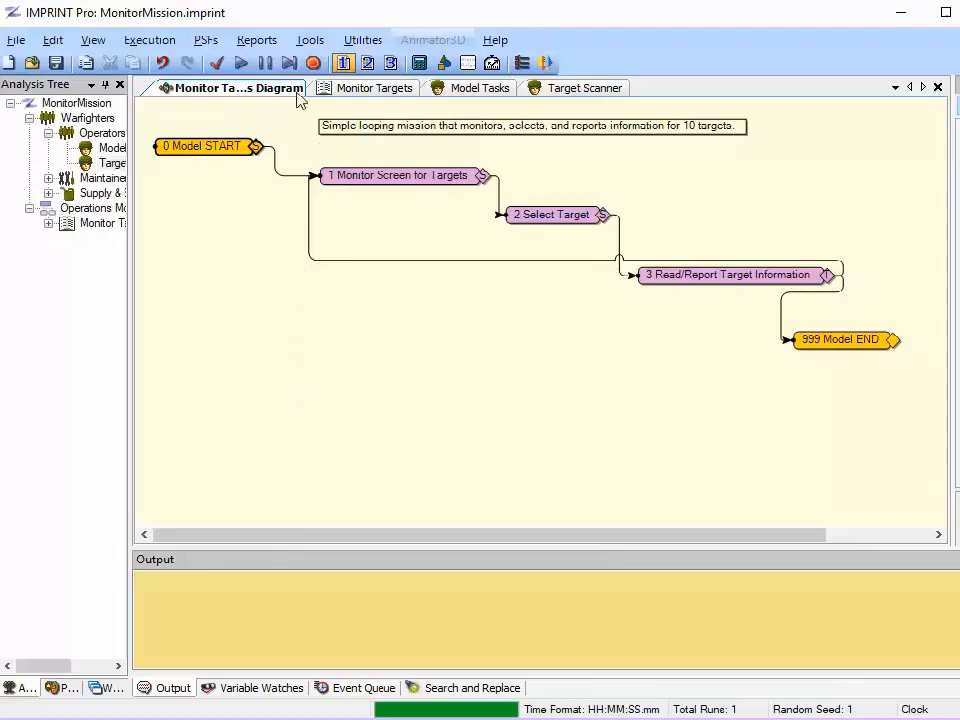
Run a syntax check on the MonitorMission model and check its output for errors
left_click(216, 66)
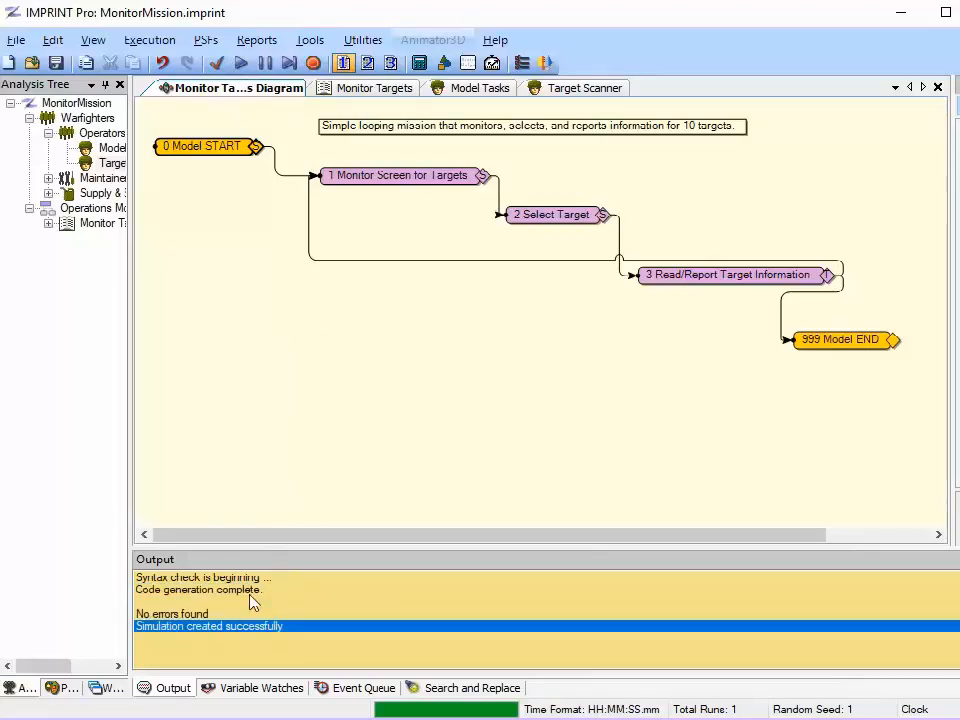
left_click(160, 615)
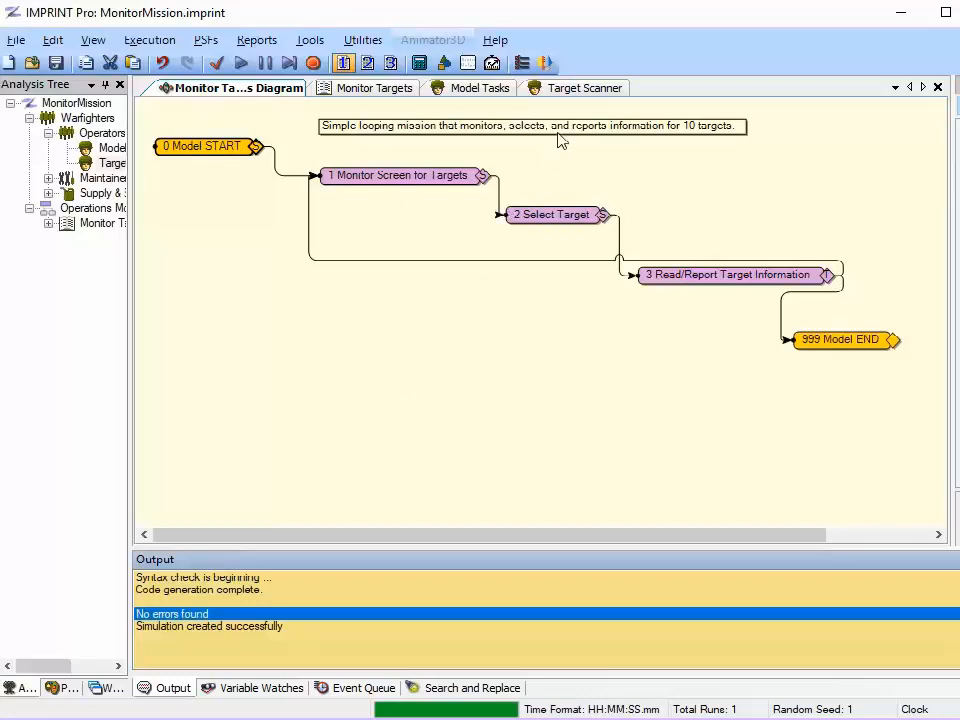
Set the Monitor Targets mission to run 10 times, and run the simulation
left_click(520, 64)
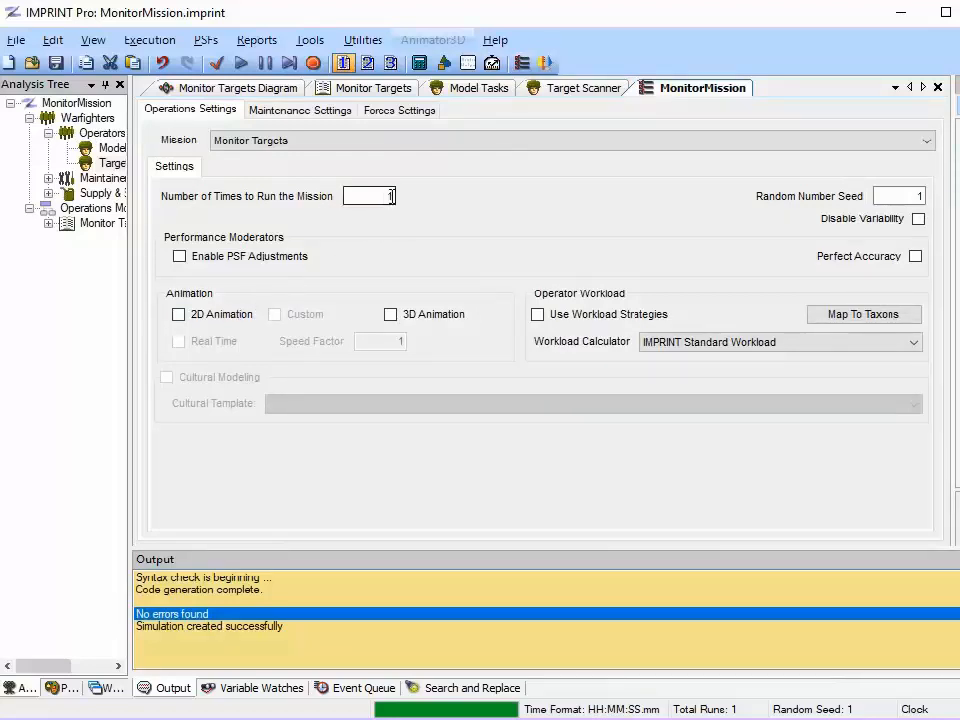
left_click(393, 196)
left_click(246, 69)
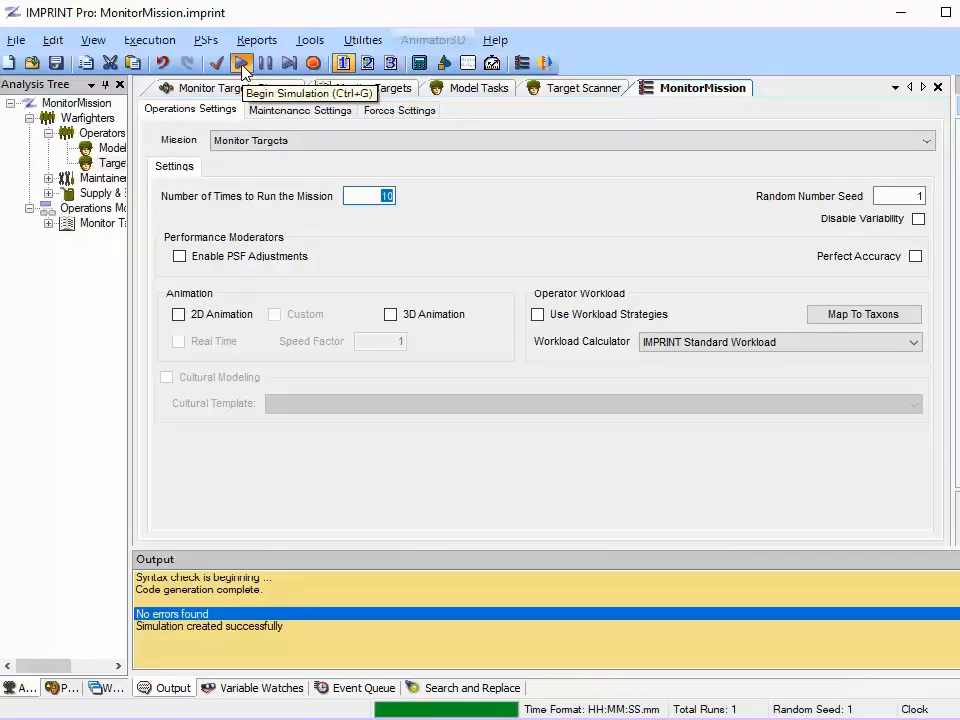
left_click(242, 64)
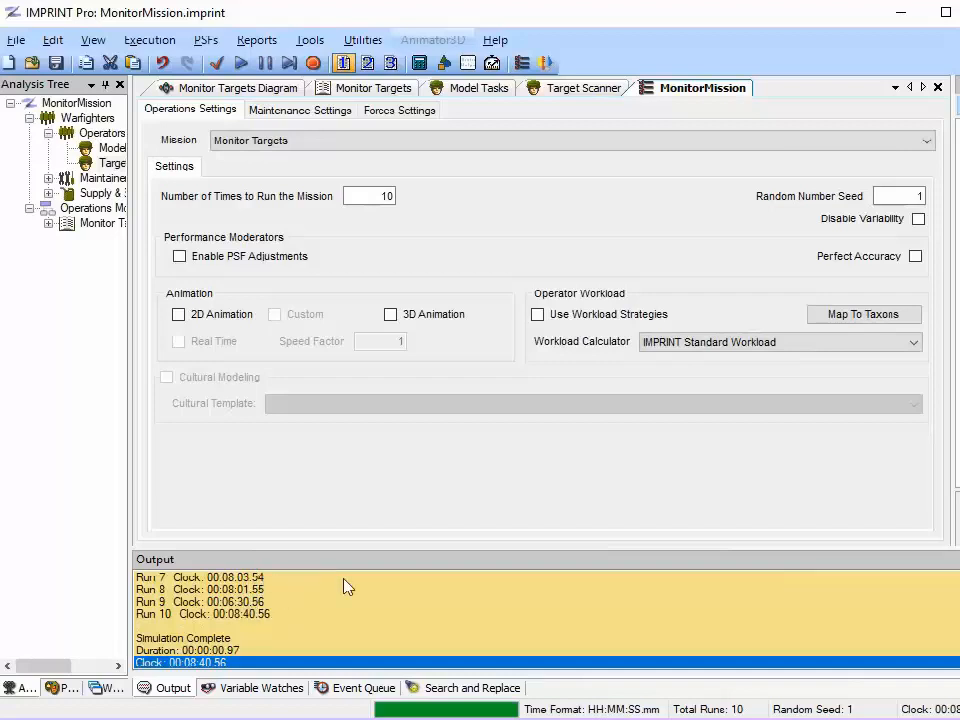
scroll(546, 620, "up", 6)
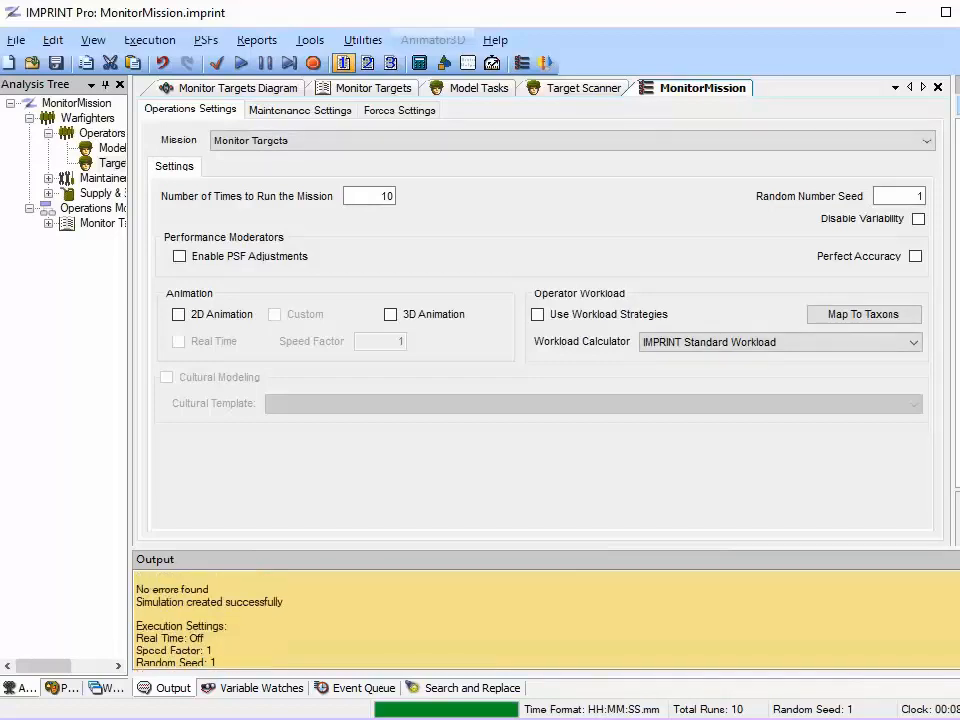
scroll(546, 620, "down", 5)
scroll(546, 620, "down", 1)
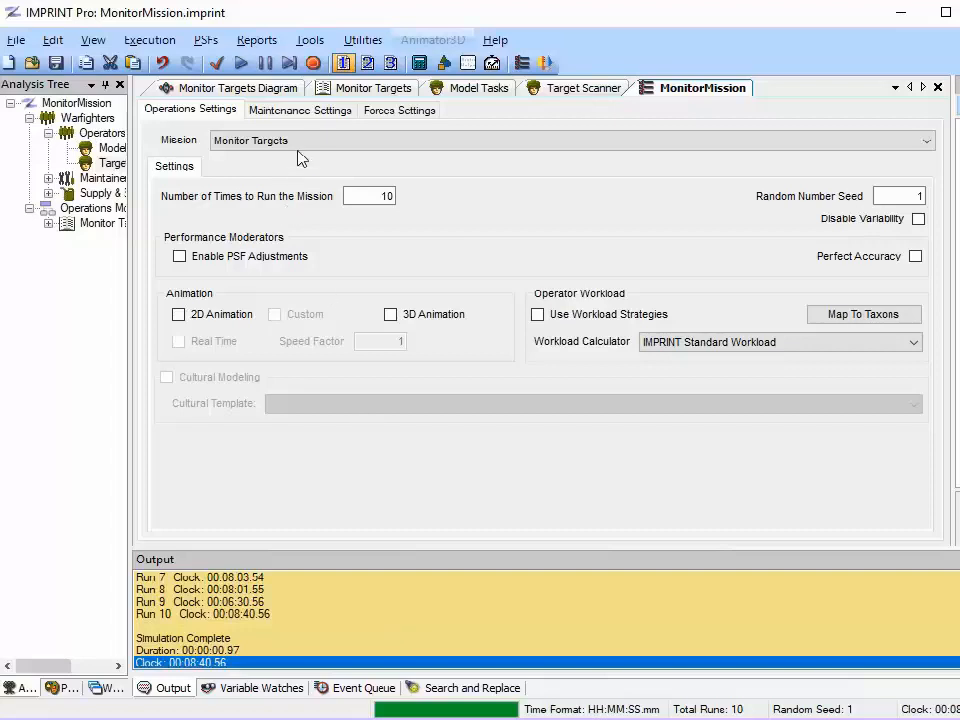
Generate the Mission Performance and Task Performance reports from the operations results
left_click(258, 42)
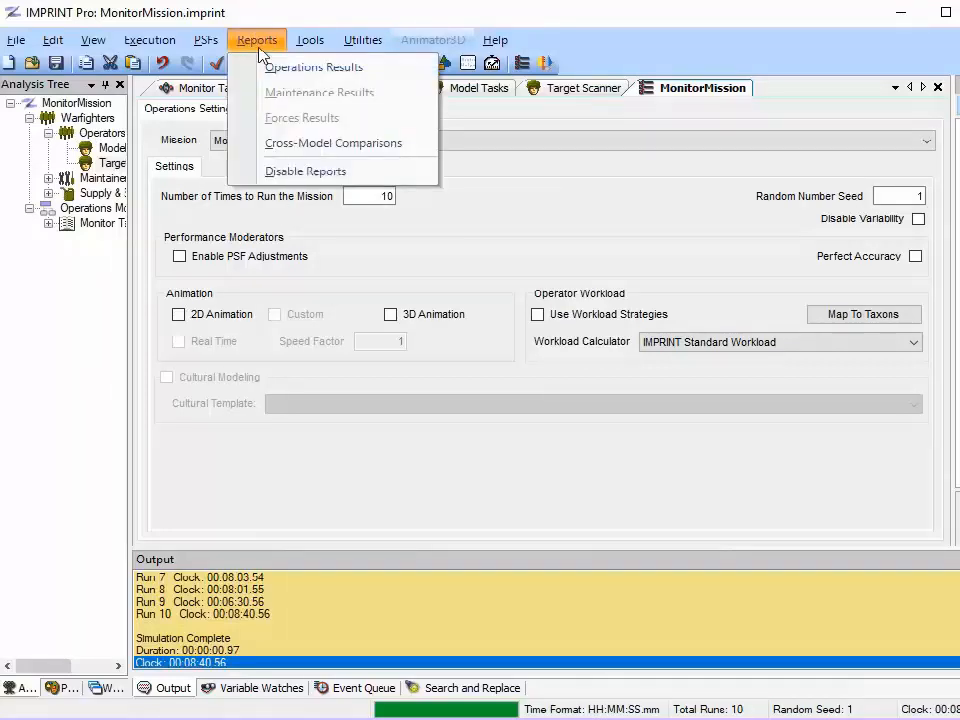
left_click(296, 68)
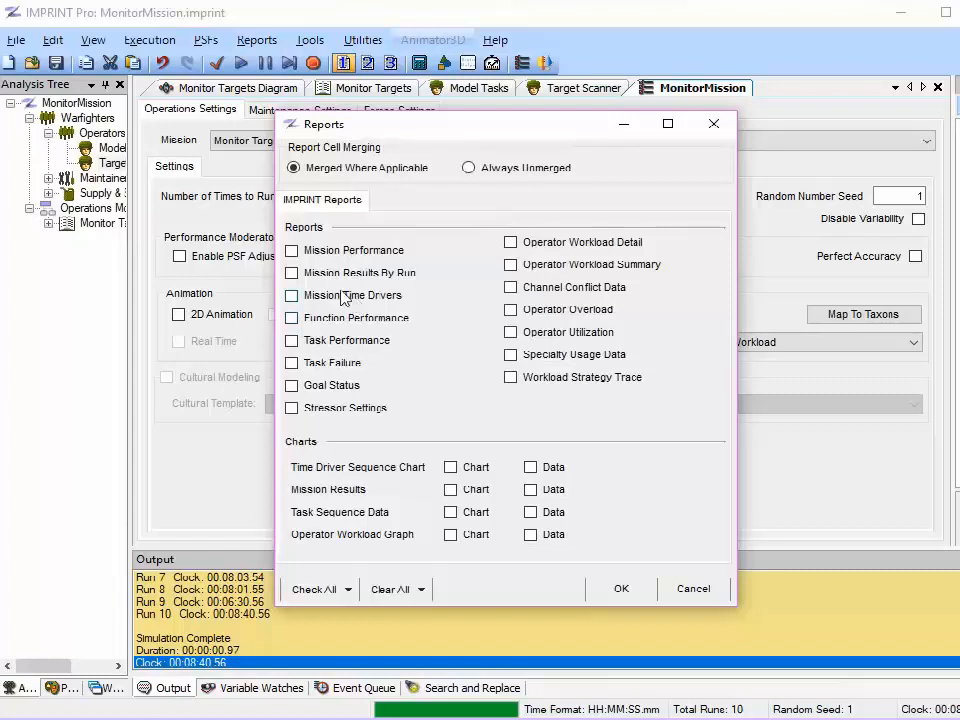
left_click(292, 252)
left_click(291, 341)
left_click(622, 590)
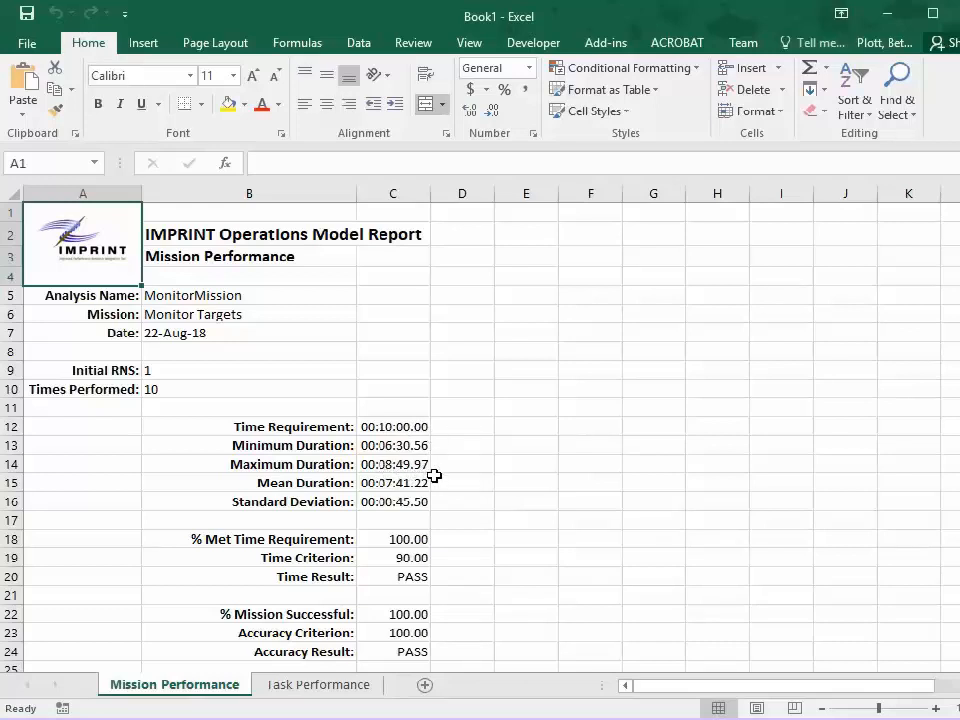
Review the time, accuracy and overall mission results in the Mission Performance report
left_click(462, 549)
scroll(480, 538, "down", 1)
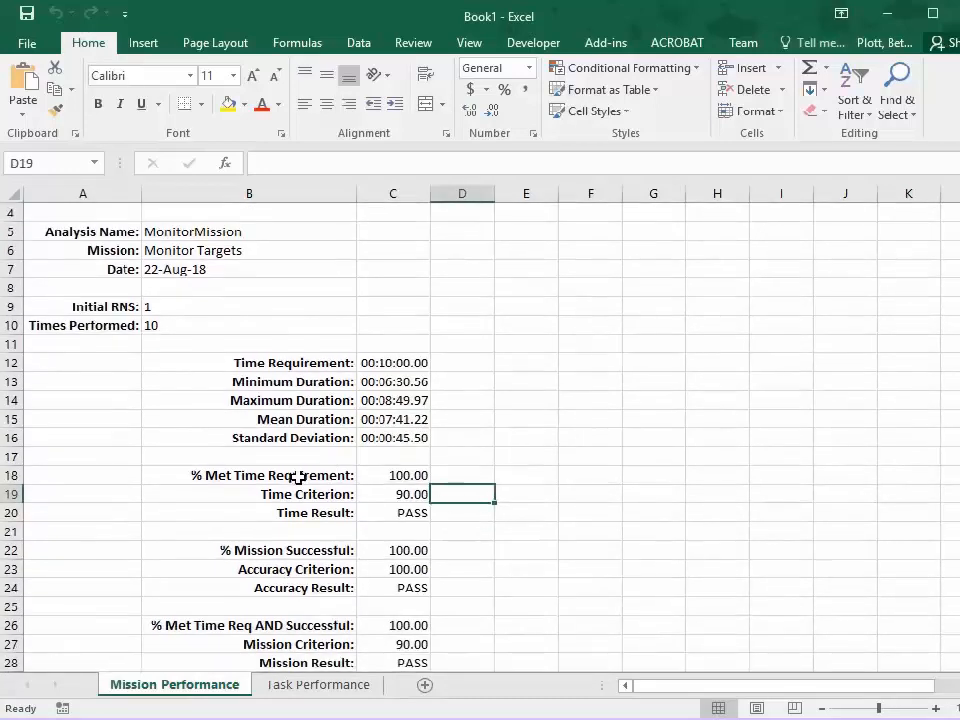
left_click(482, 551)
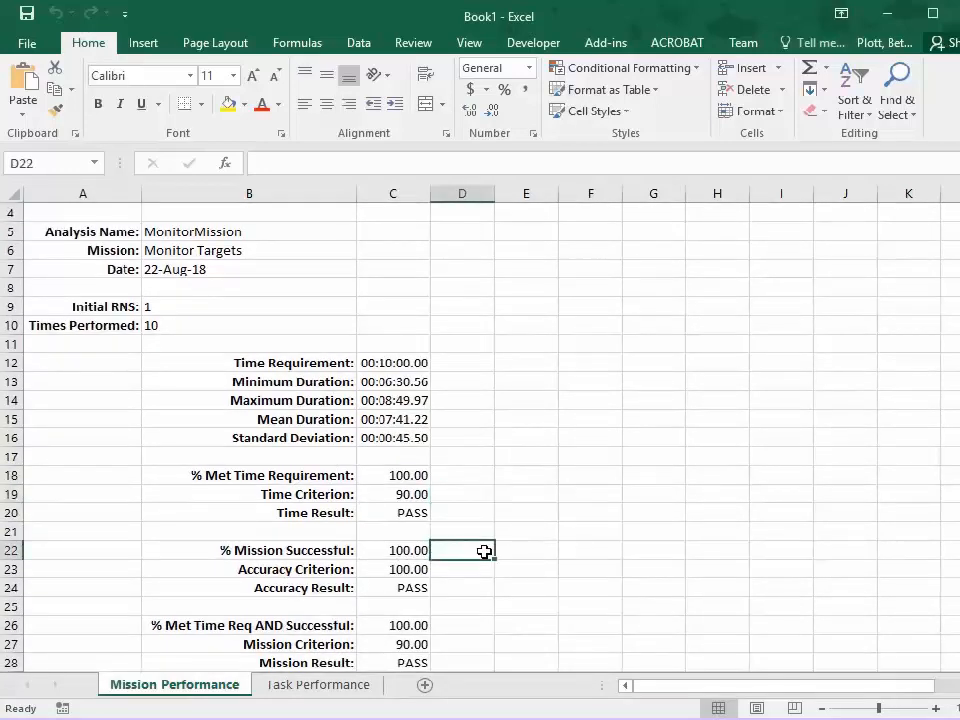
scroll(484, 552, "down", 1)
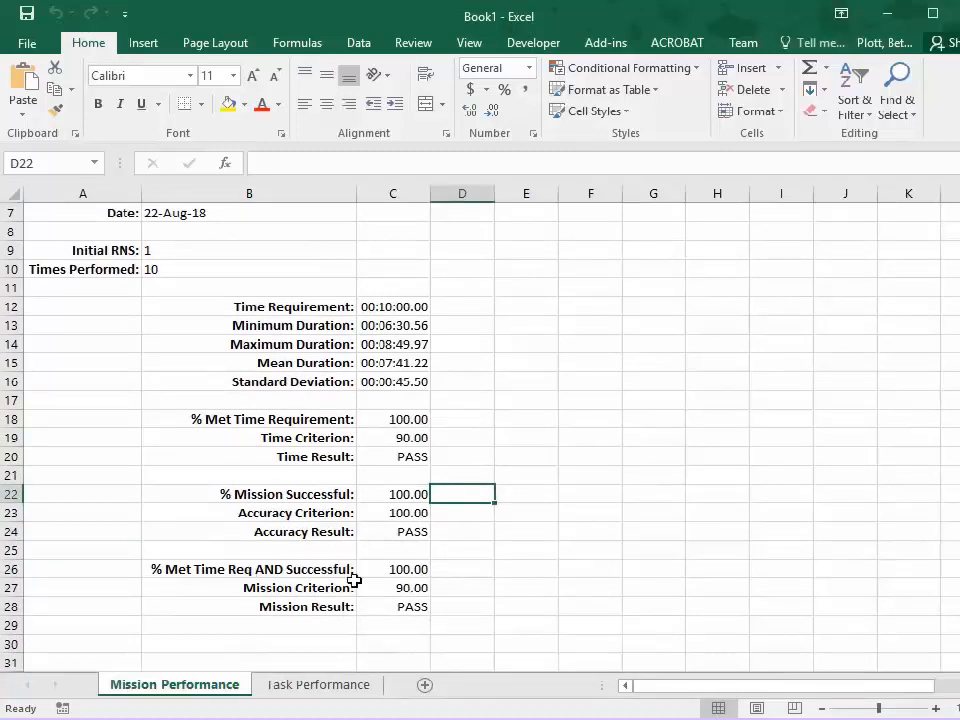
left_click(439, 456)
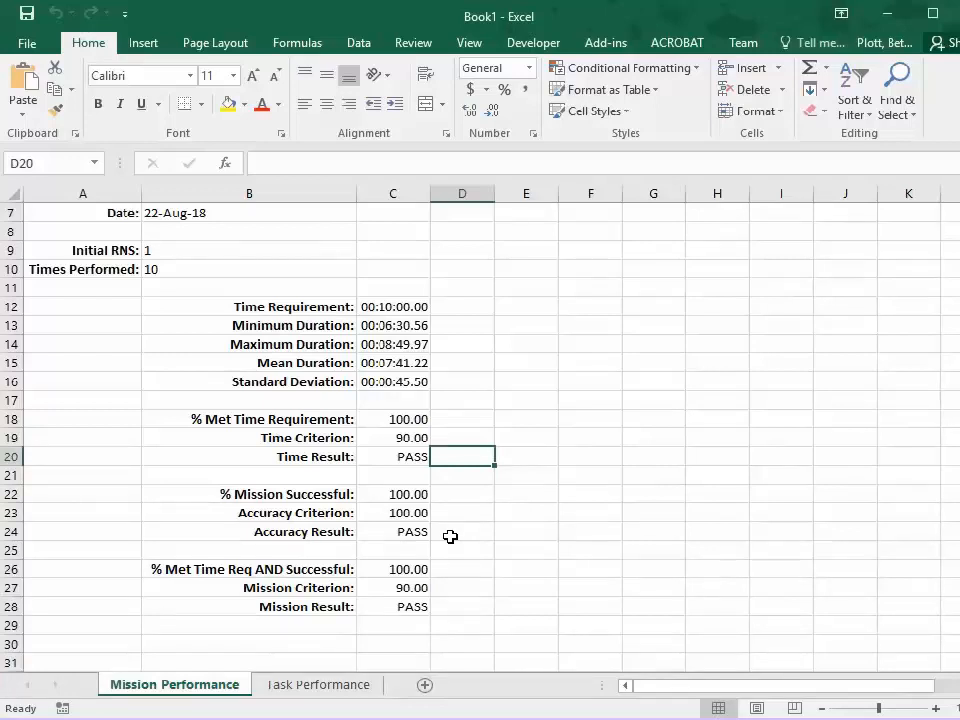
Check in the Task Performance report how often tasks 1, 2 and 3 met their time requirements
left_click(319, 687)
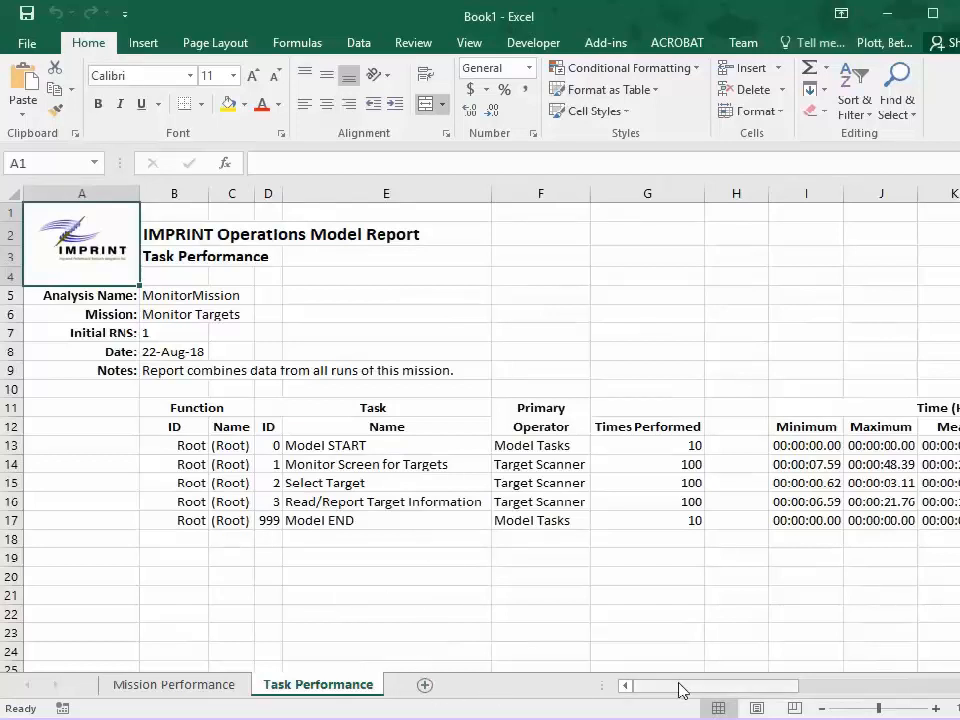
left_click_drag(679, 688, 763, 685)
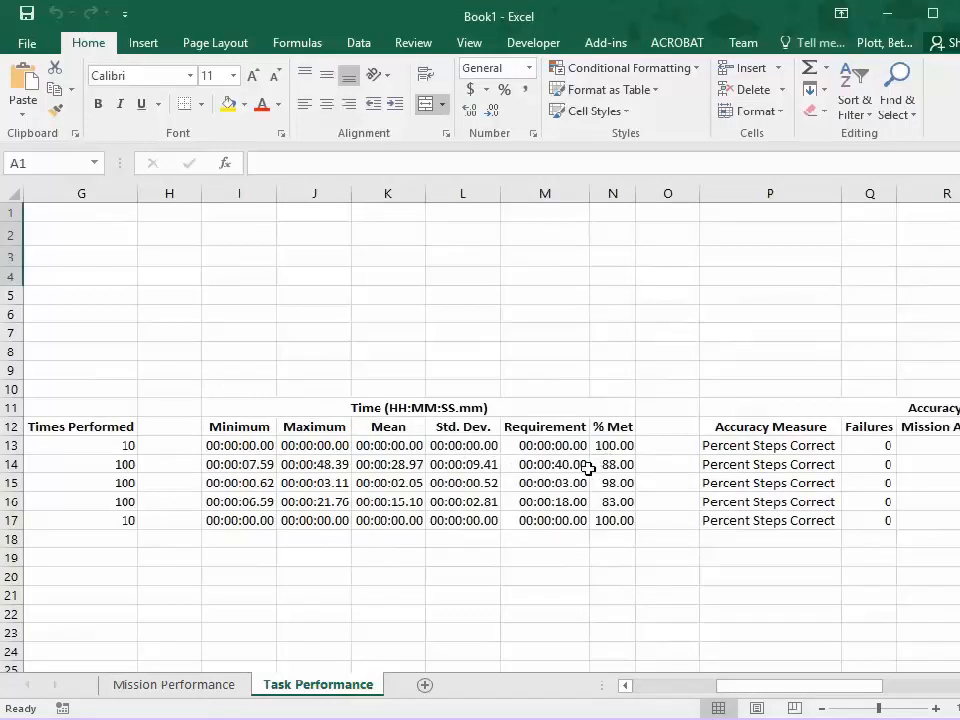
left_click(621, 464)
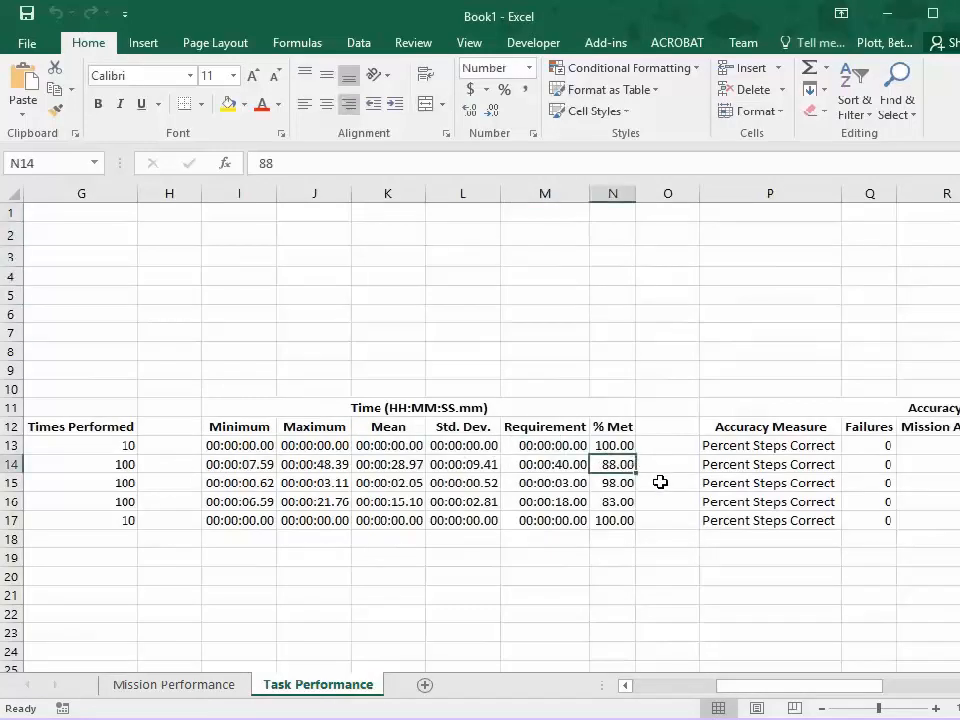
left_click(620, 484)
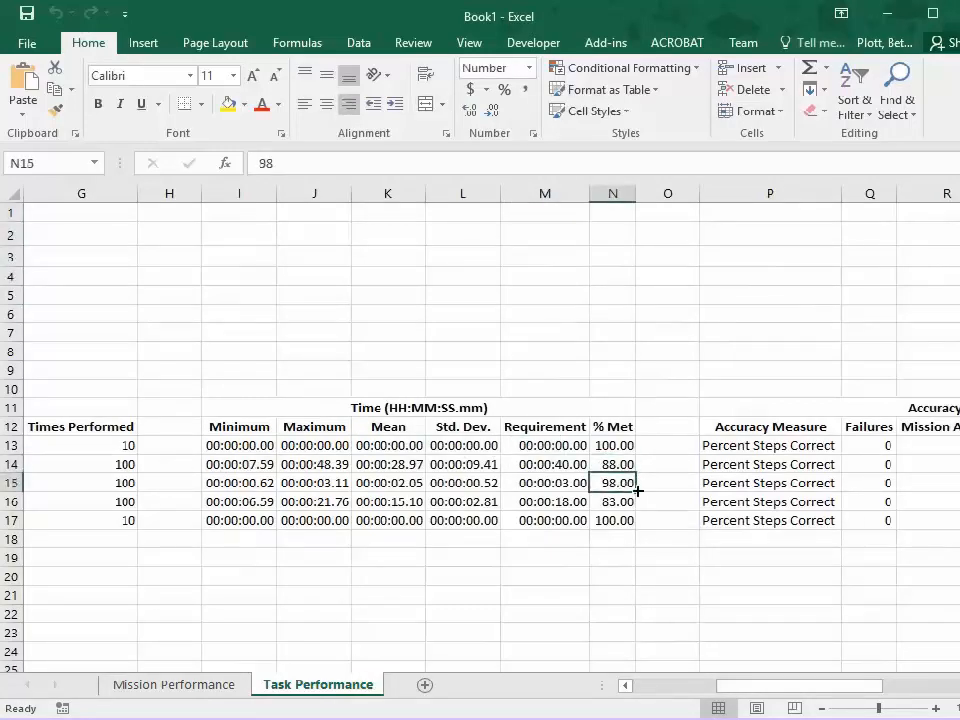
left_click(618, 503)
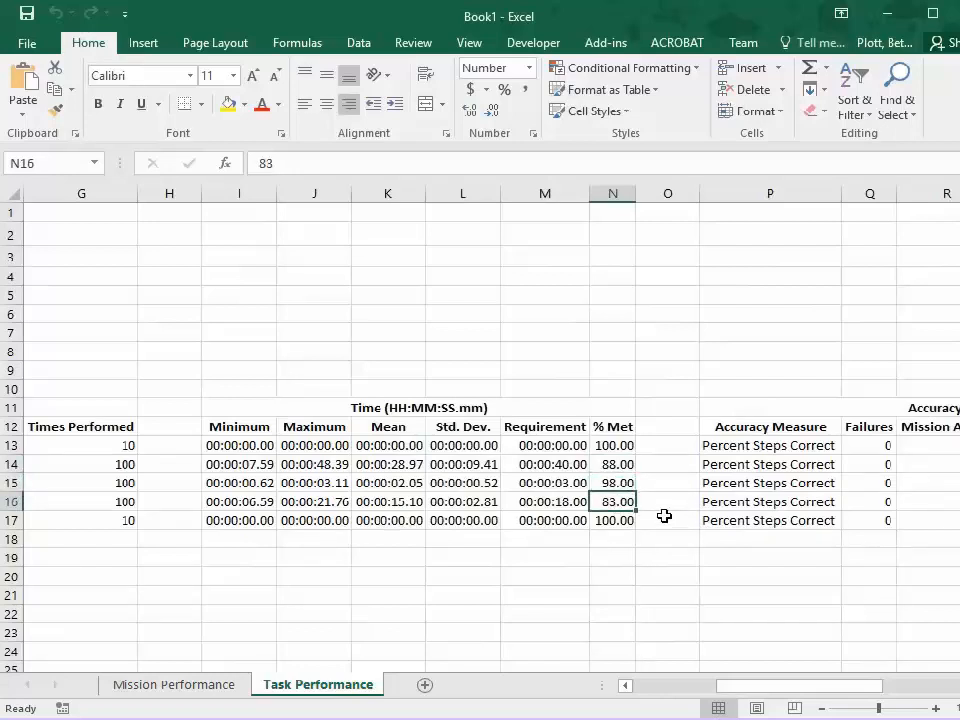
left_click_drag(729, 690, 686, 690)
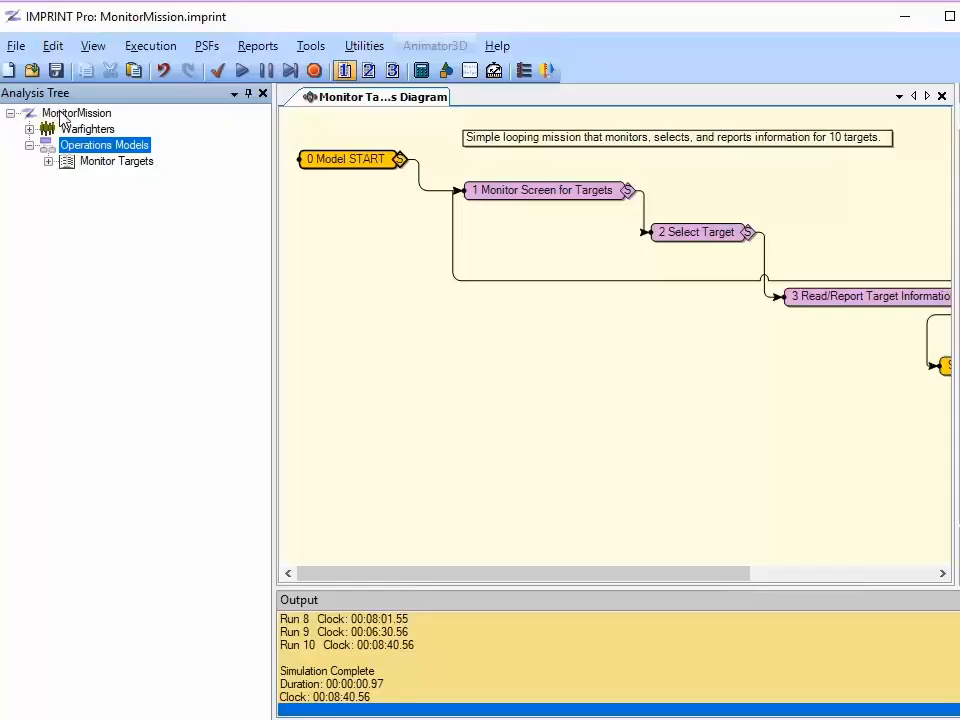
Add a new custom moderator to the MonitorMission analysis and name it Lighting
right_click(66, 114)
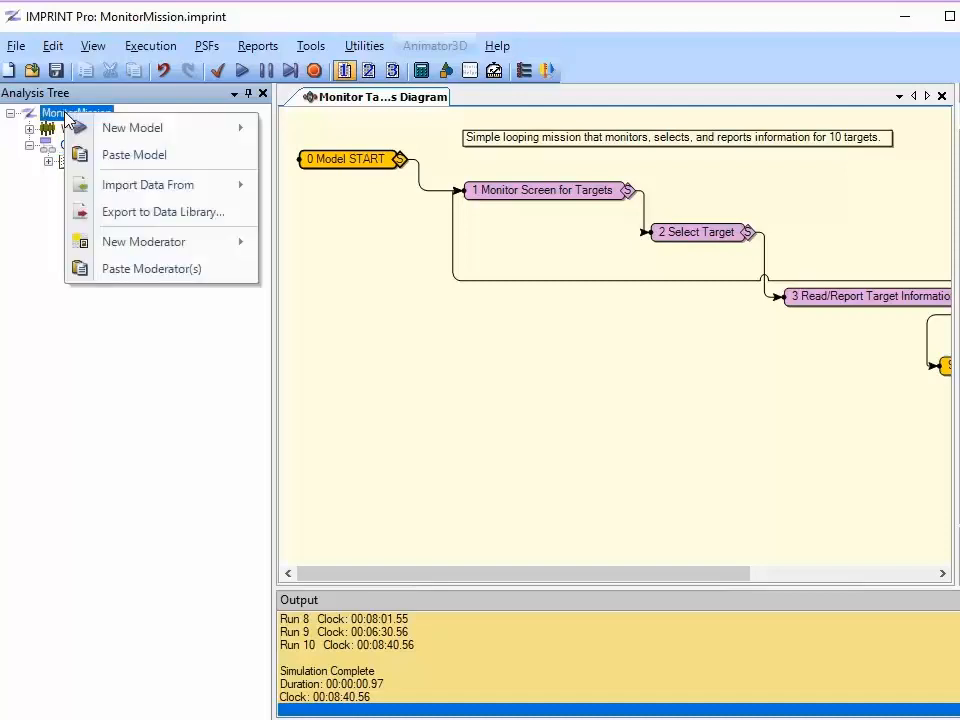
mouse_move(133, 242)
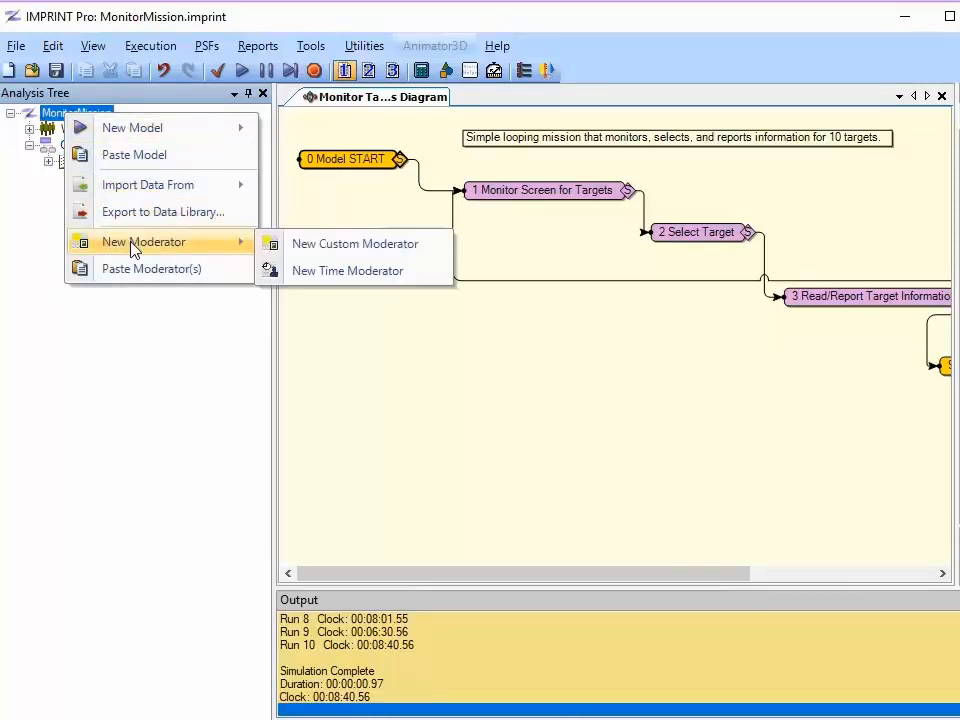
left_click(315, 246)
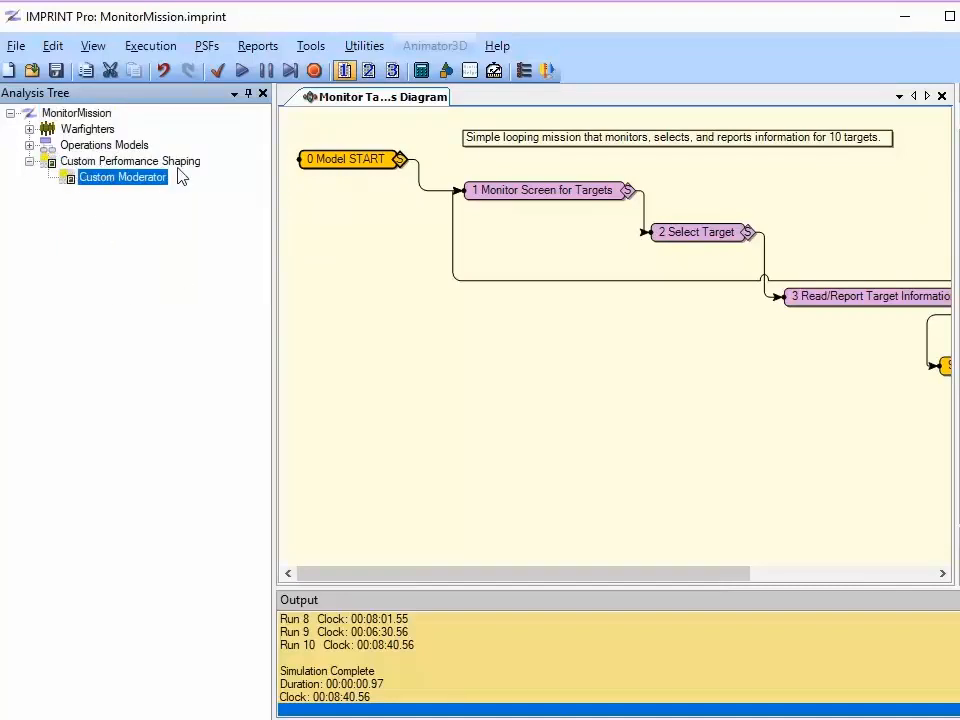
double_click(107, 181)
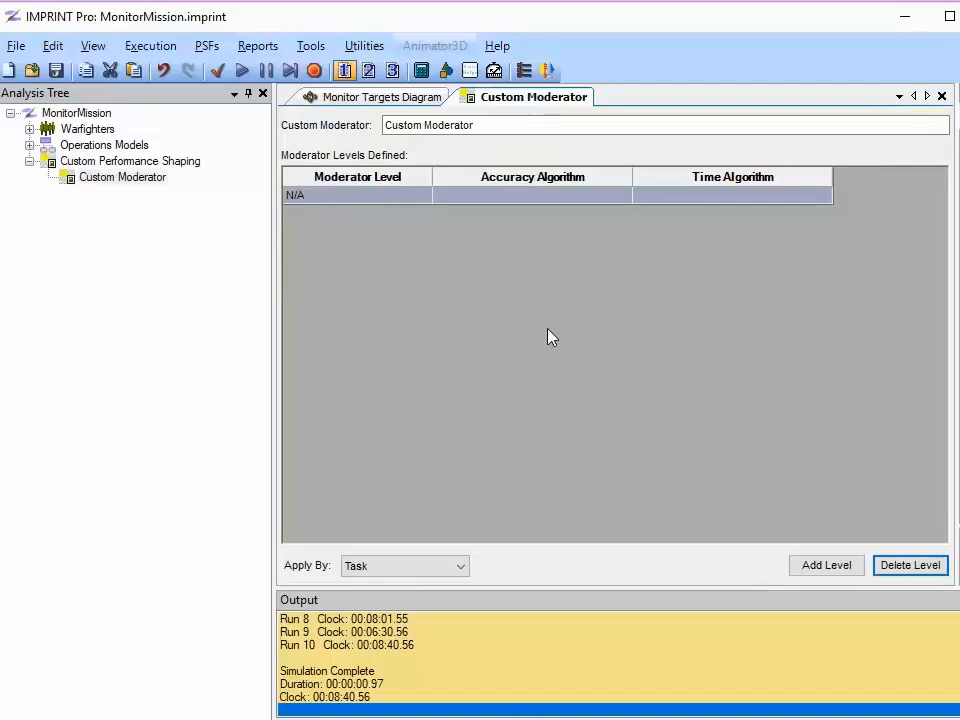
left_click(481, 128)
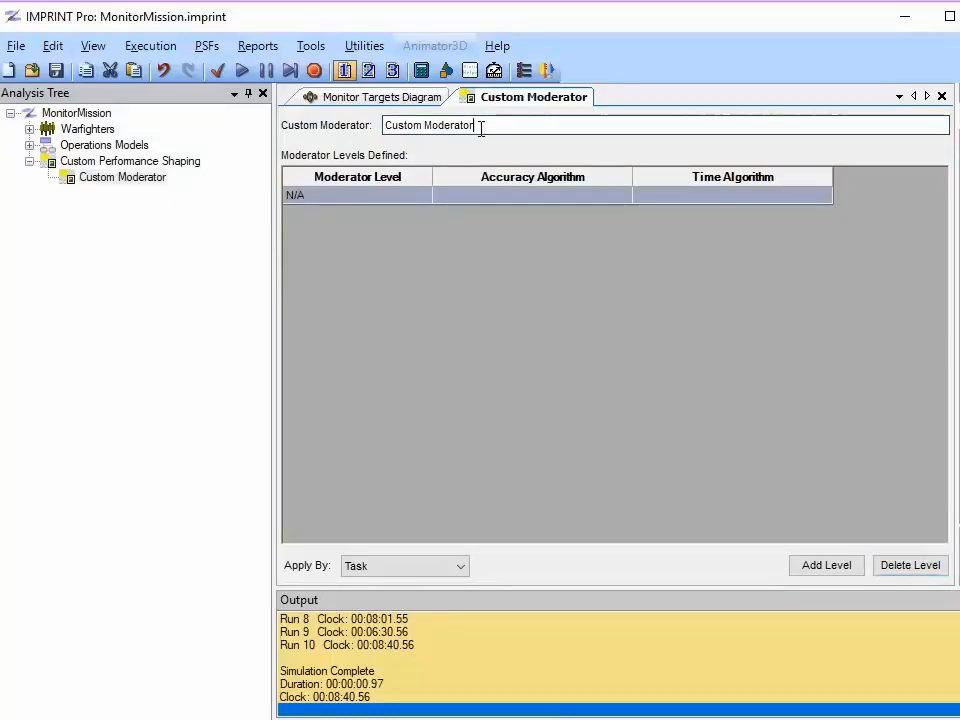
left_click_drag(481, 128, 339, 124)
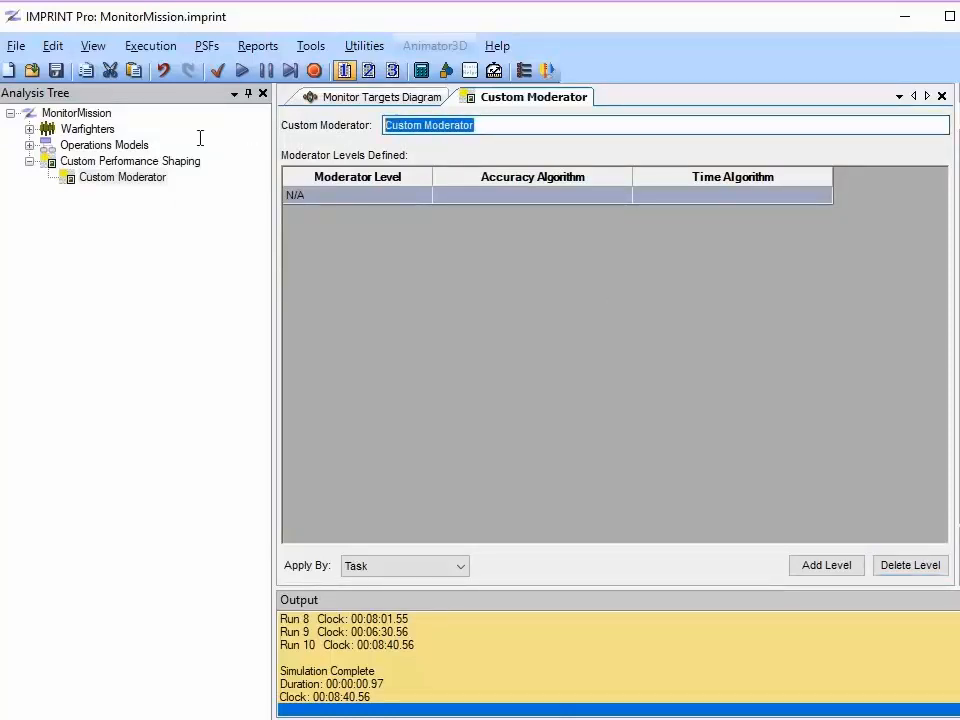
type("Lightin")
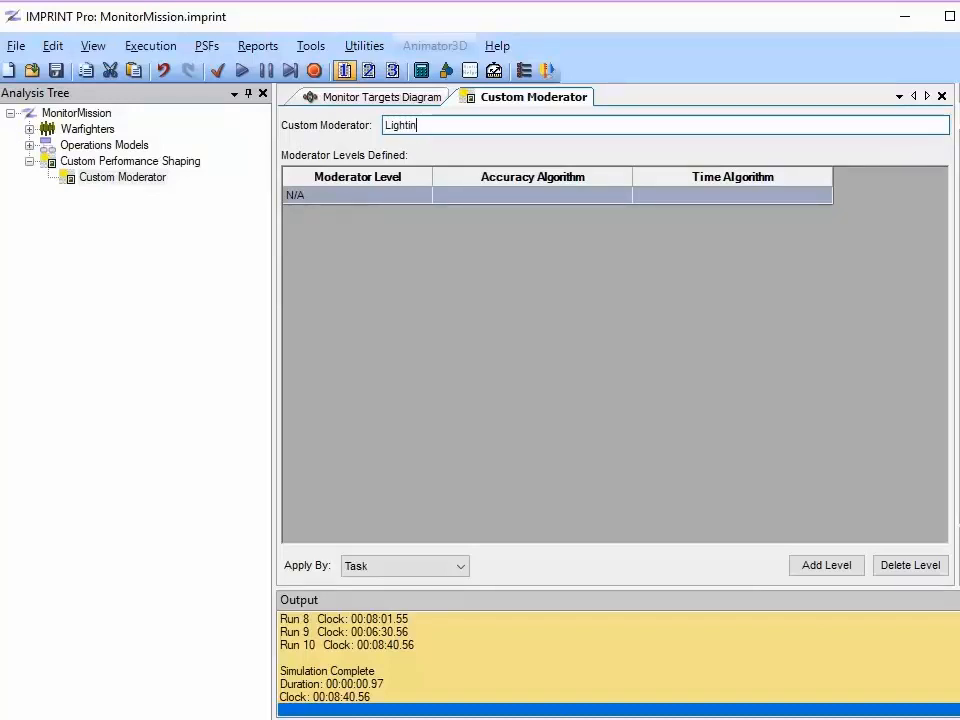
type("g")
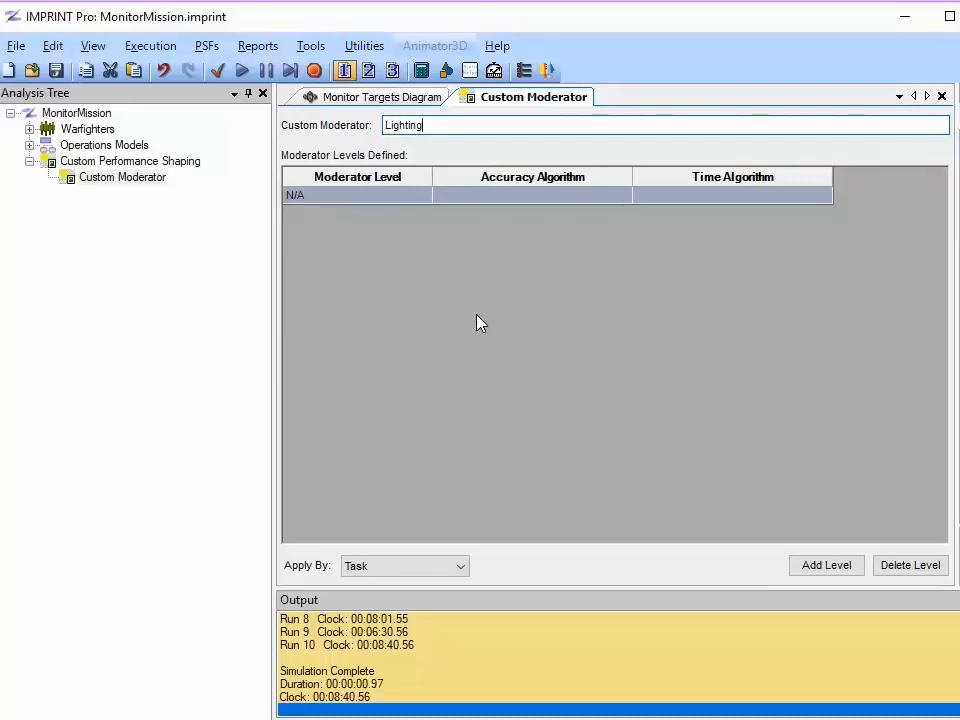
Add a moderator level named Poor Lighting to the Lighting moderator
left_click(813, 567)
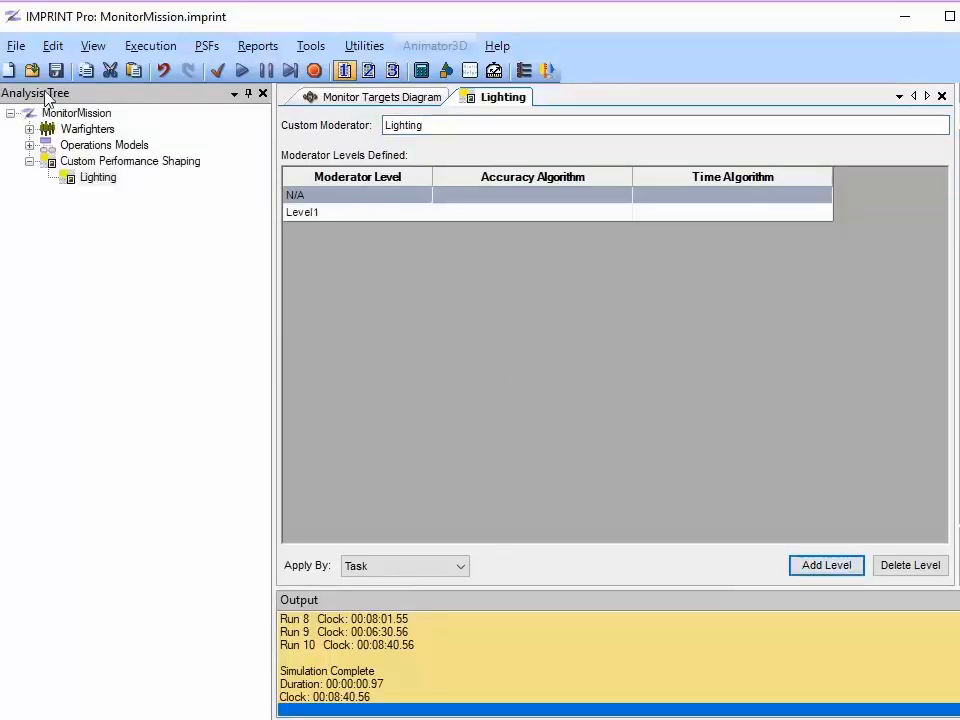
left_click(343, 214)
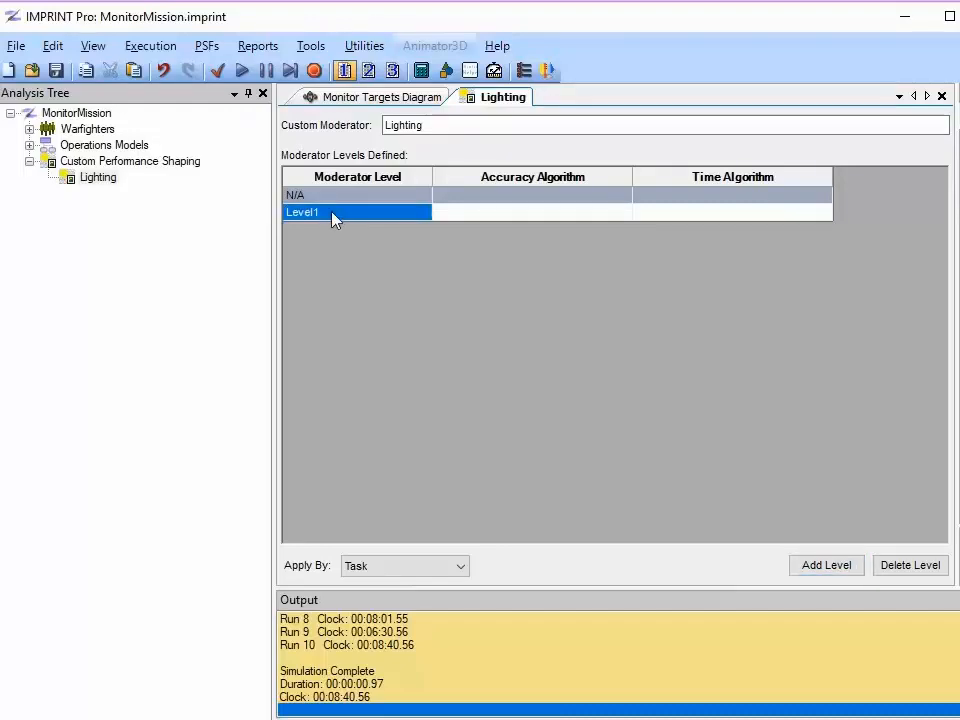
type("Po")
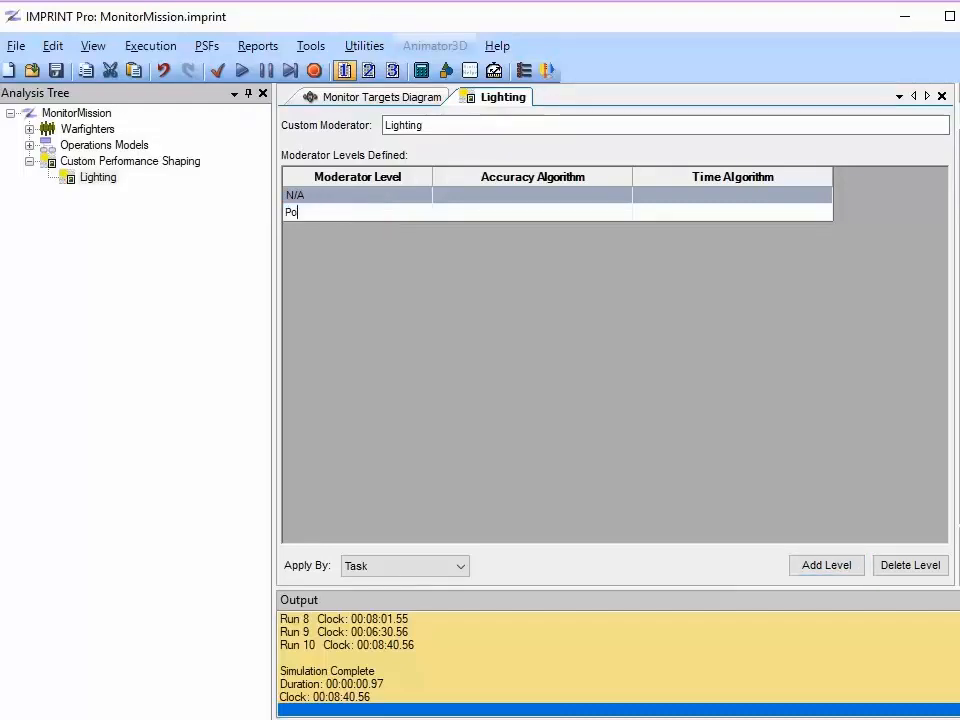
type("or Lighting")
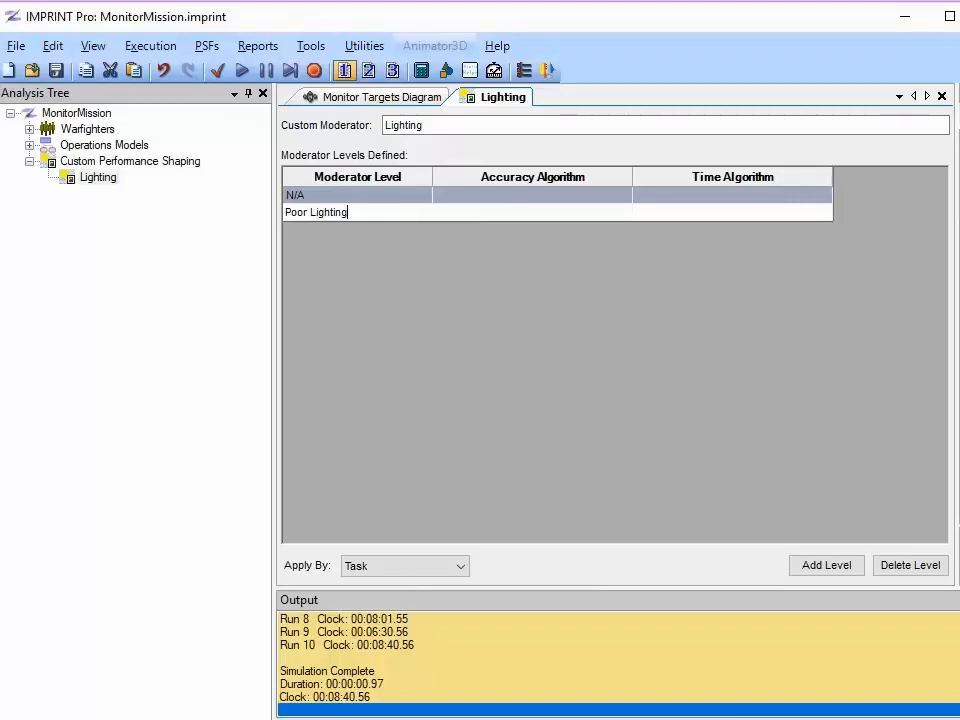
Write the time algorithm for the Poor Lighting level as "return Task.Visual*.25;"
left_click(688, 219)
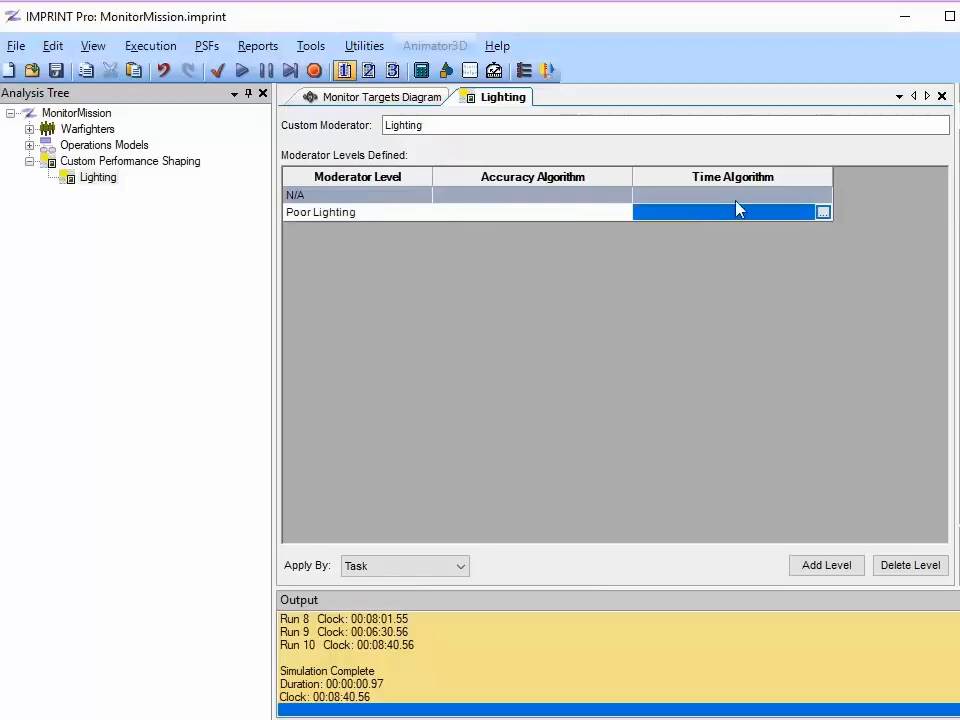
left_click(822, 214)
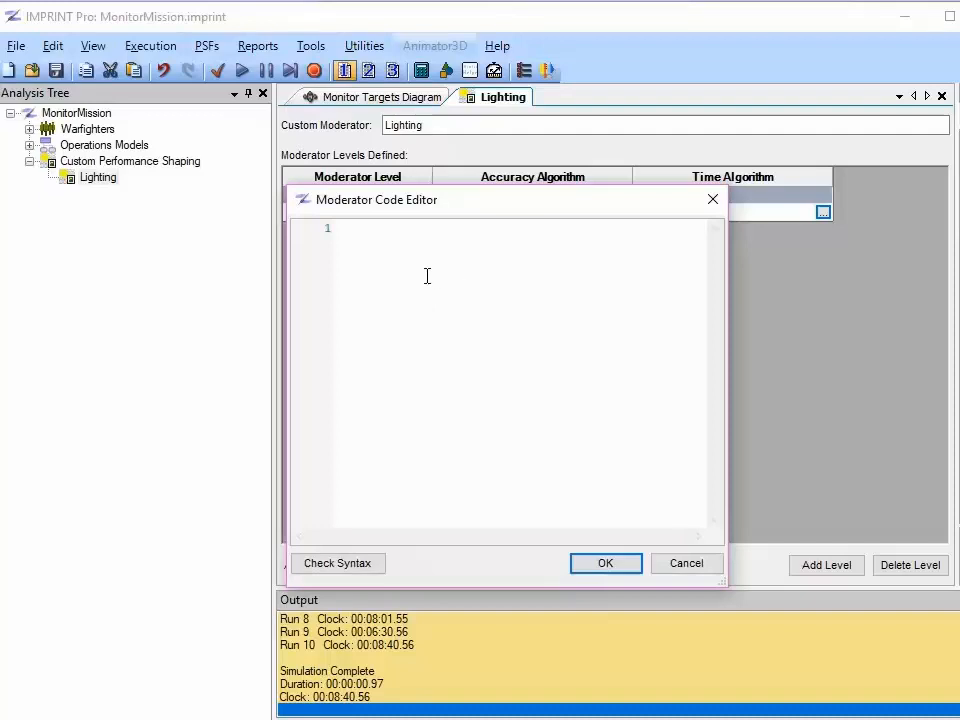
type("return T")
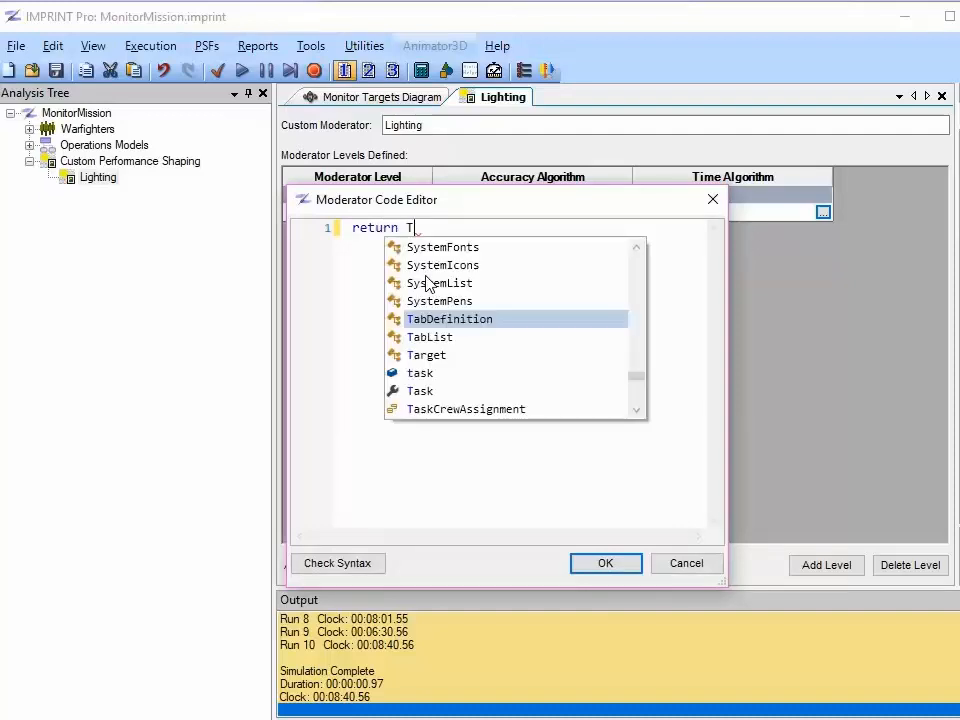
type("ask")
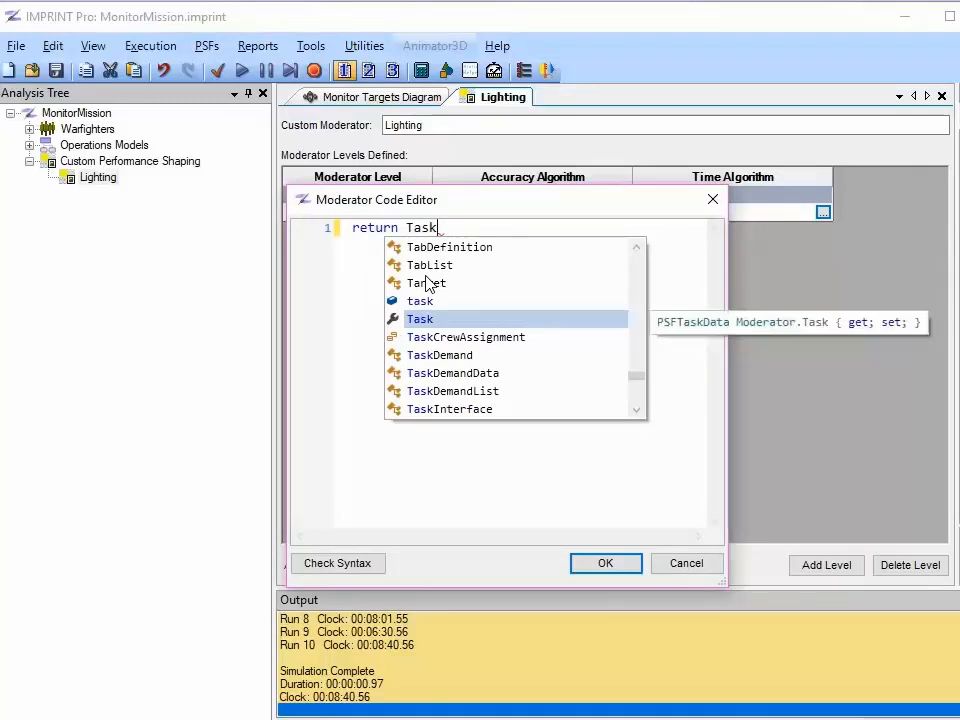
type(".")
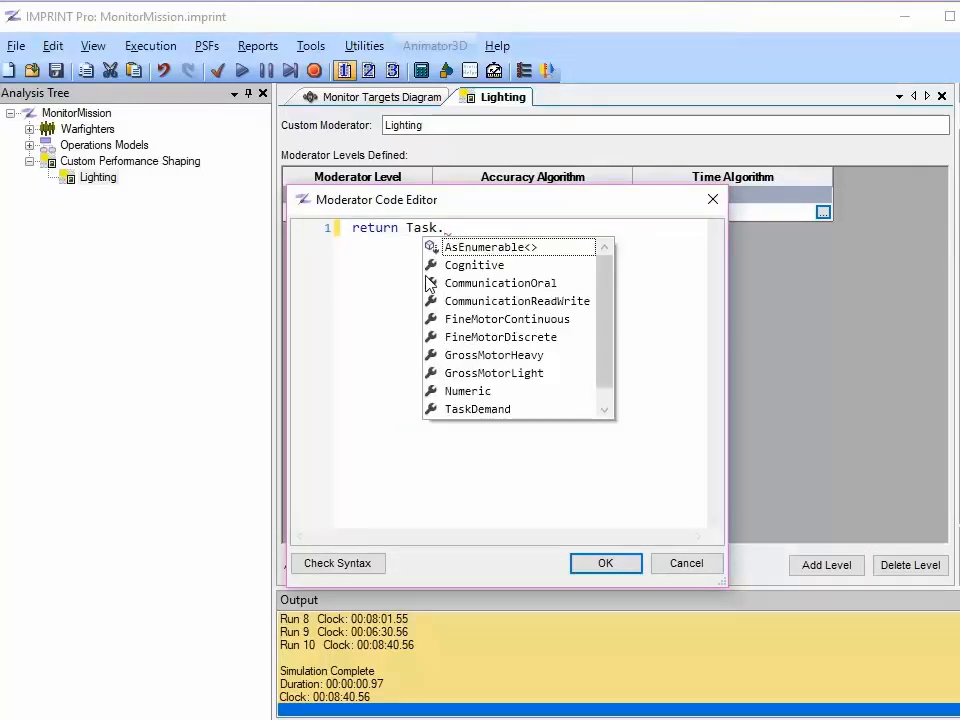
left_click_drag(604, 294, 506, 435)
left_click(476, 411)
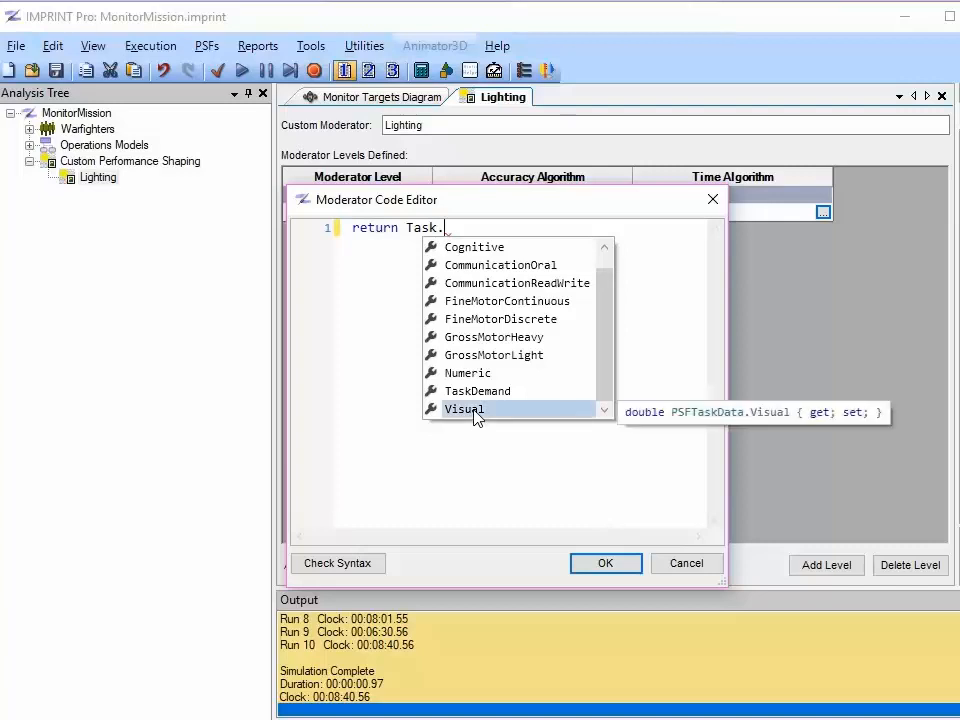
double_click(475, 411)
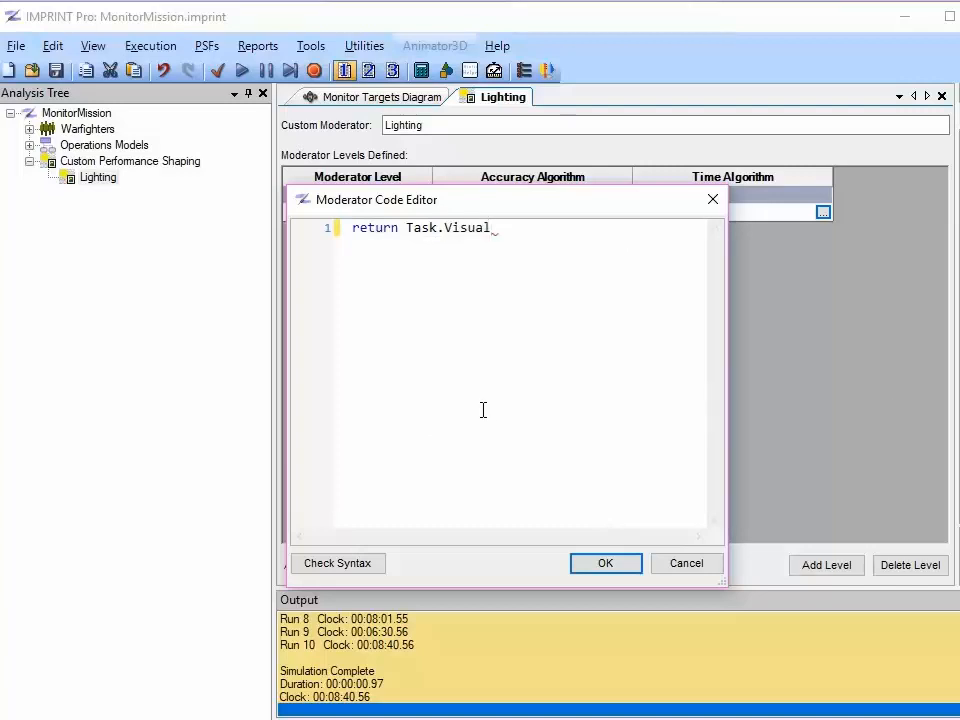
type("*.25;")
Check the syntax of the Poor Lighting time algorithm code and accept it
left_click(362, 566)
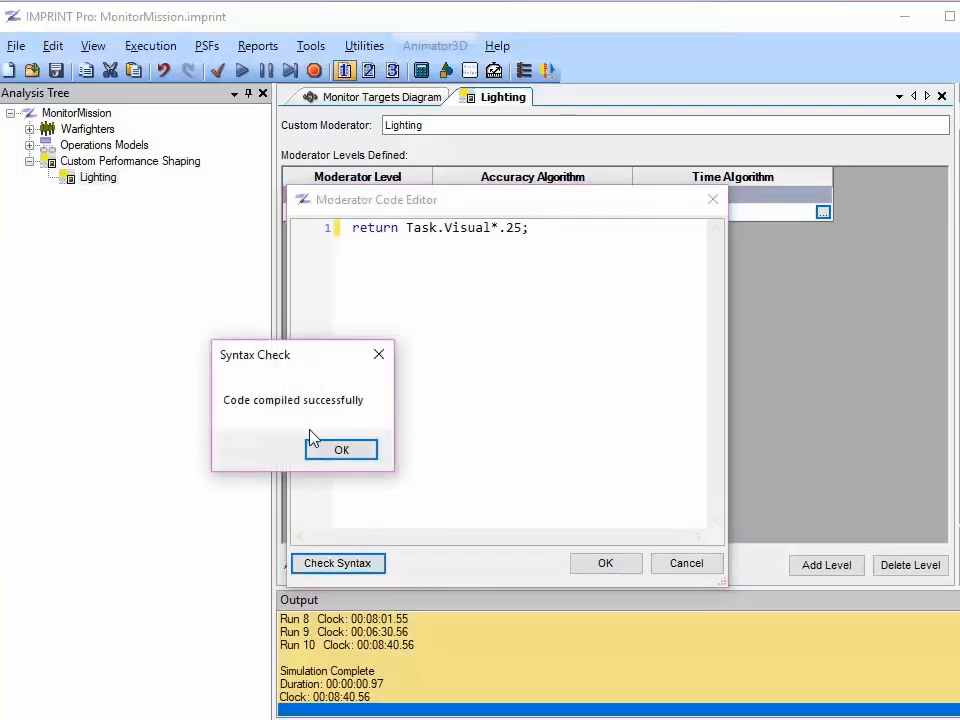
left_click(349, 450)
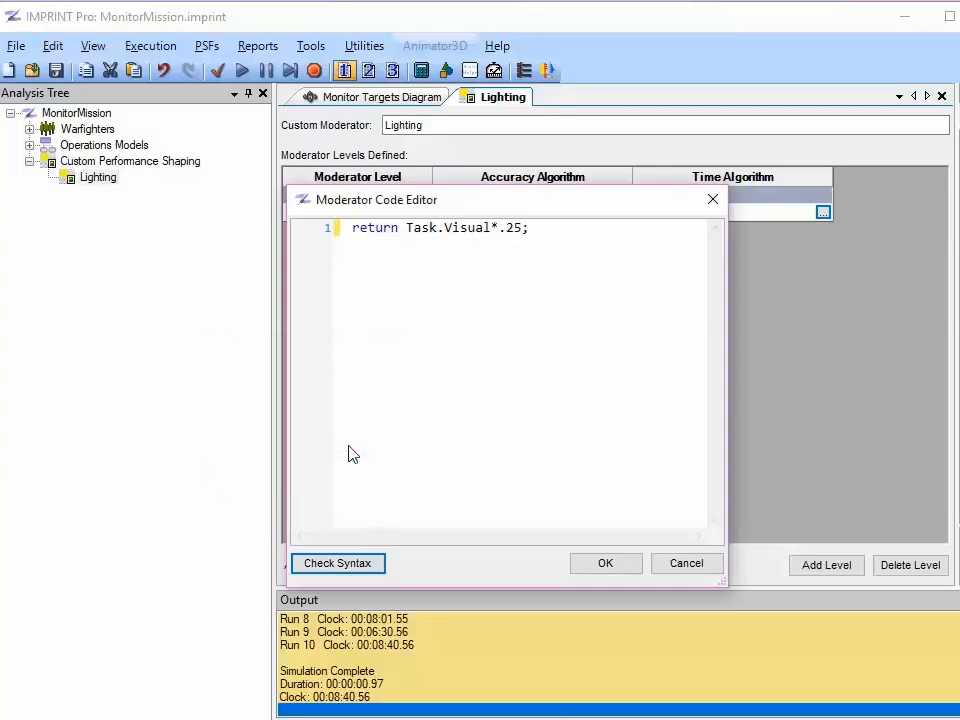
left_click(602, 567)
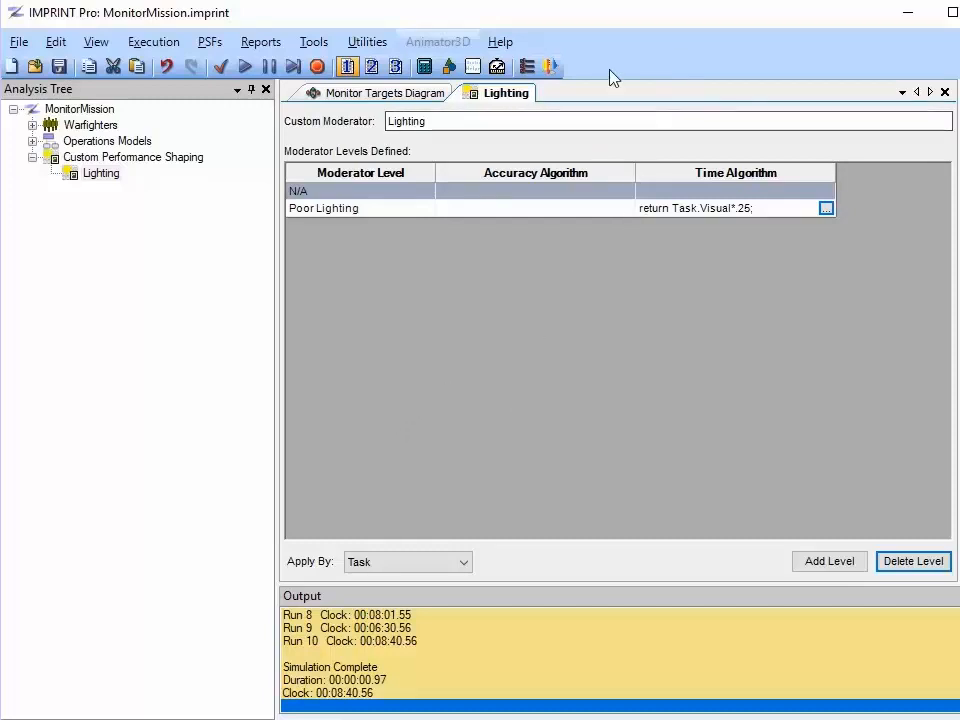
Enable PSF adjustments in Performance Shaping and turn on PSF for Monitor Screen for Targets, Select Target and Read/Report Target Information
left_click(553, 68)
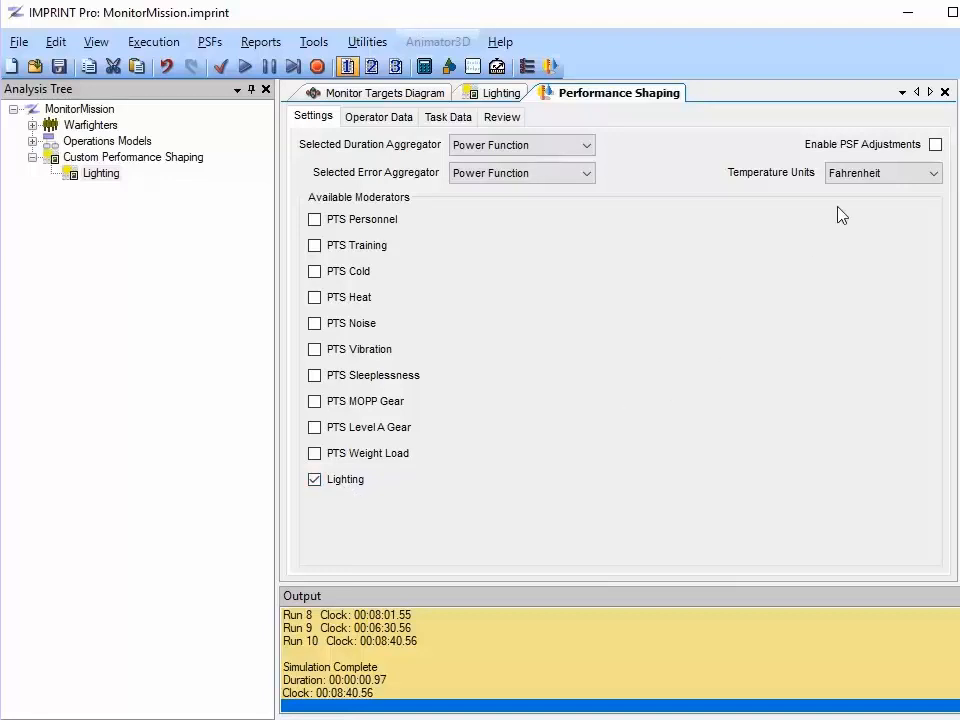
left_click(936, 145)
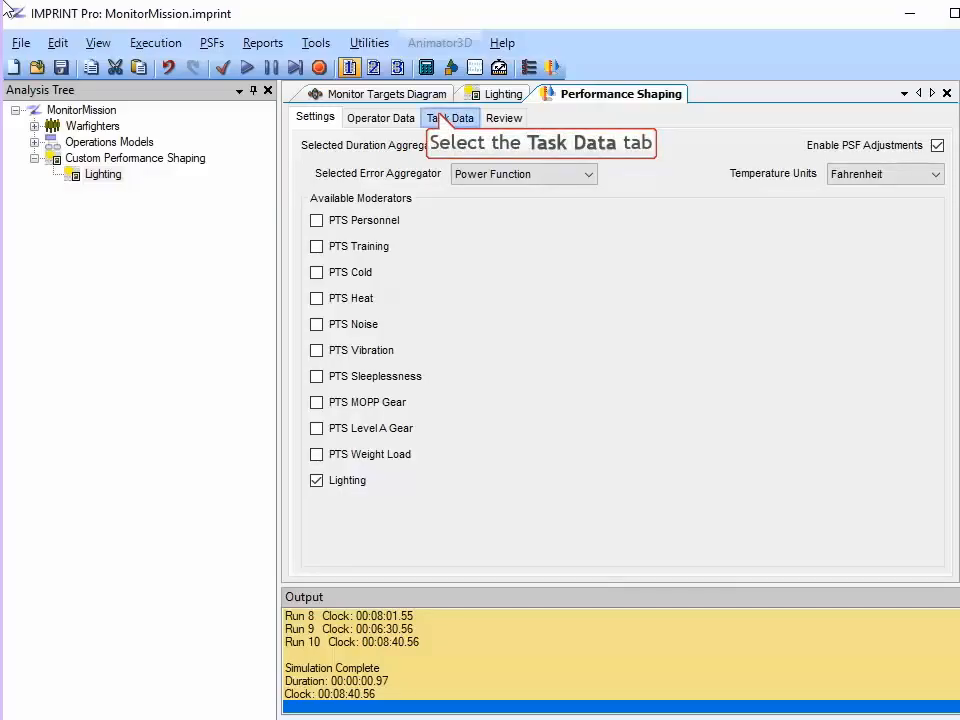
left_click(440, 118)
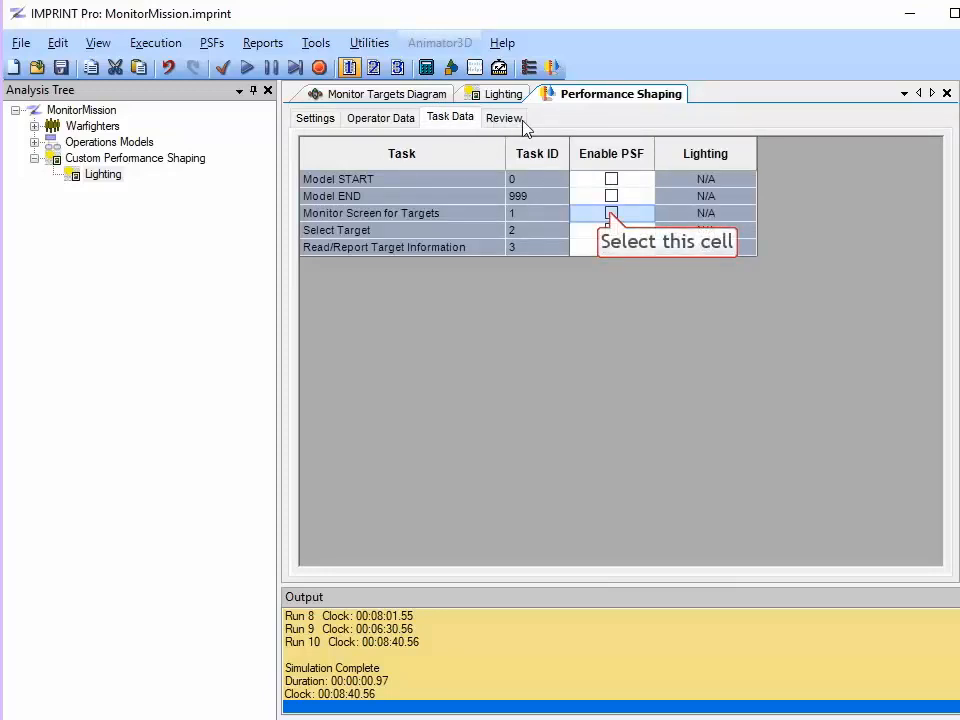
left_click(611, 218)
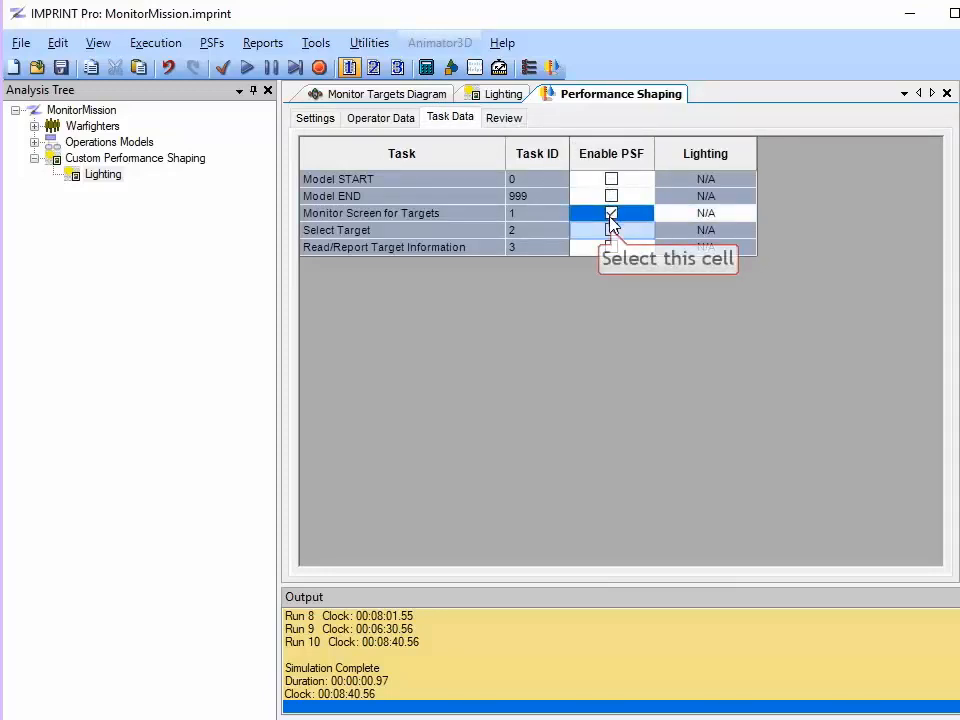
left_click(611, 231)
left_click(611, 248)
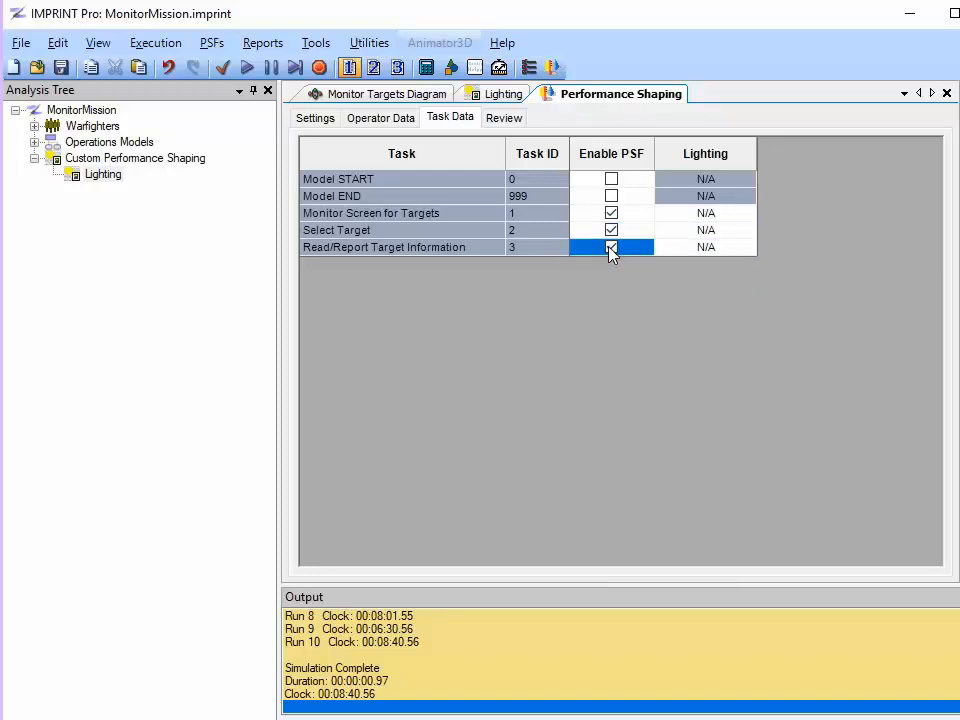
Set the Lighting moderator to Poor Lighting for tasks 1, 2 and 3
left_click(740, 216)
left_click(747, 214)
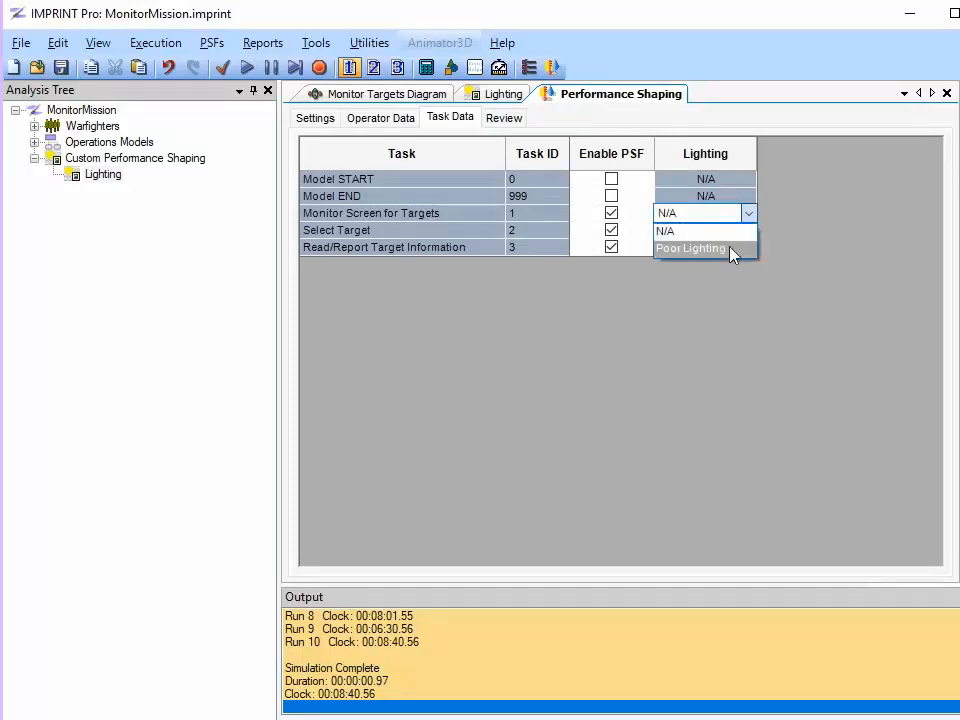
left_click(731, 250)
left_click(745, 230)
left_click(749, 232)
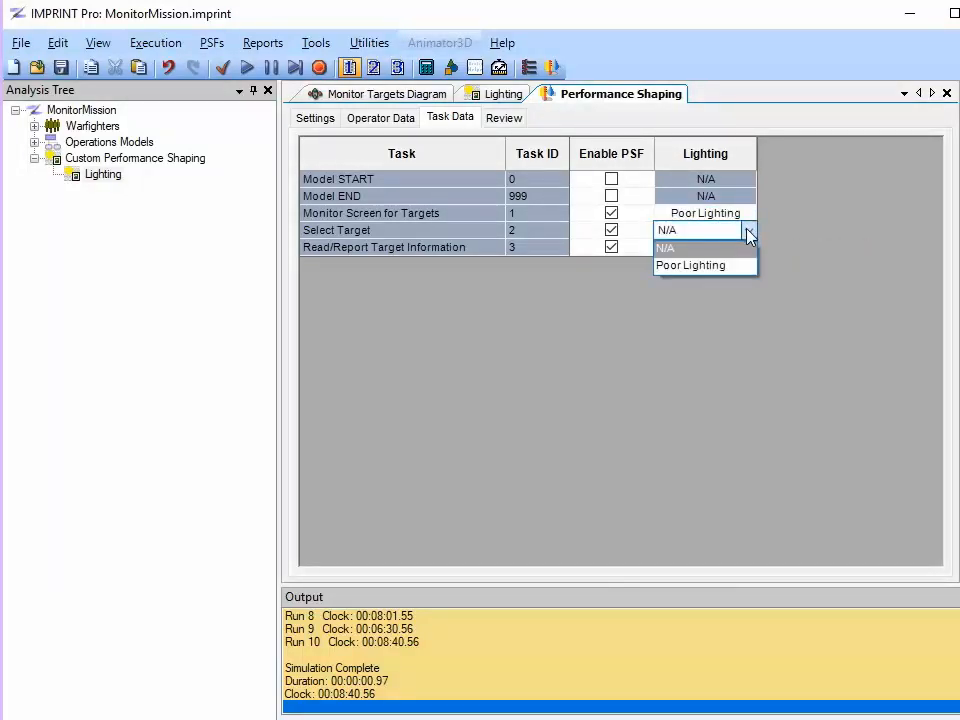
left_click(724, 267)
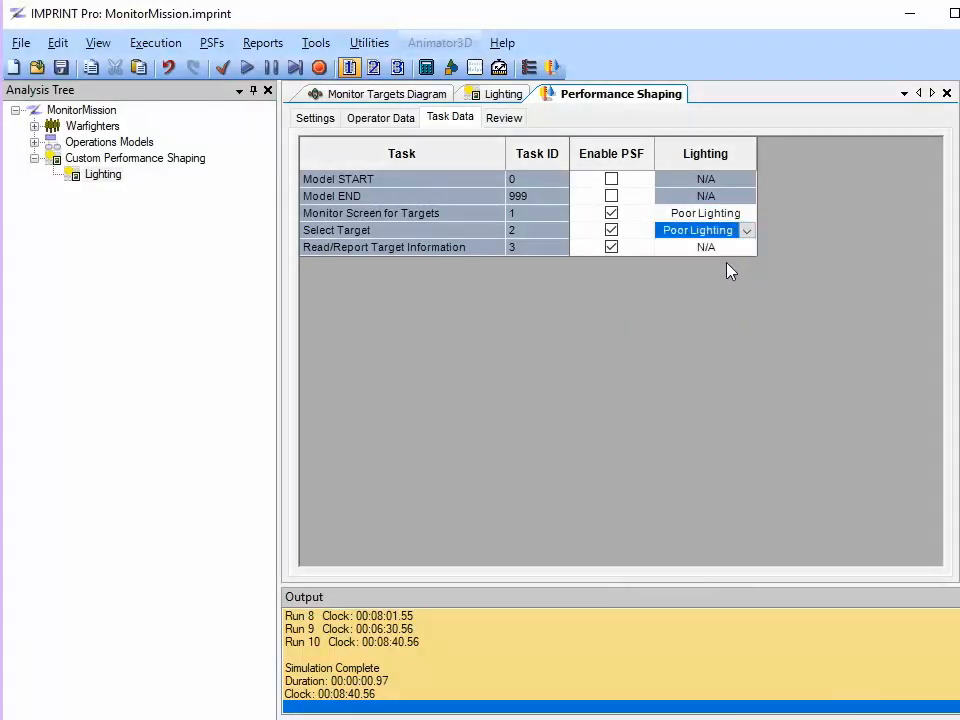
left_click(735, 248)
left_click(748, 250)
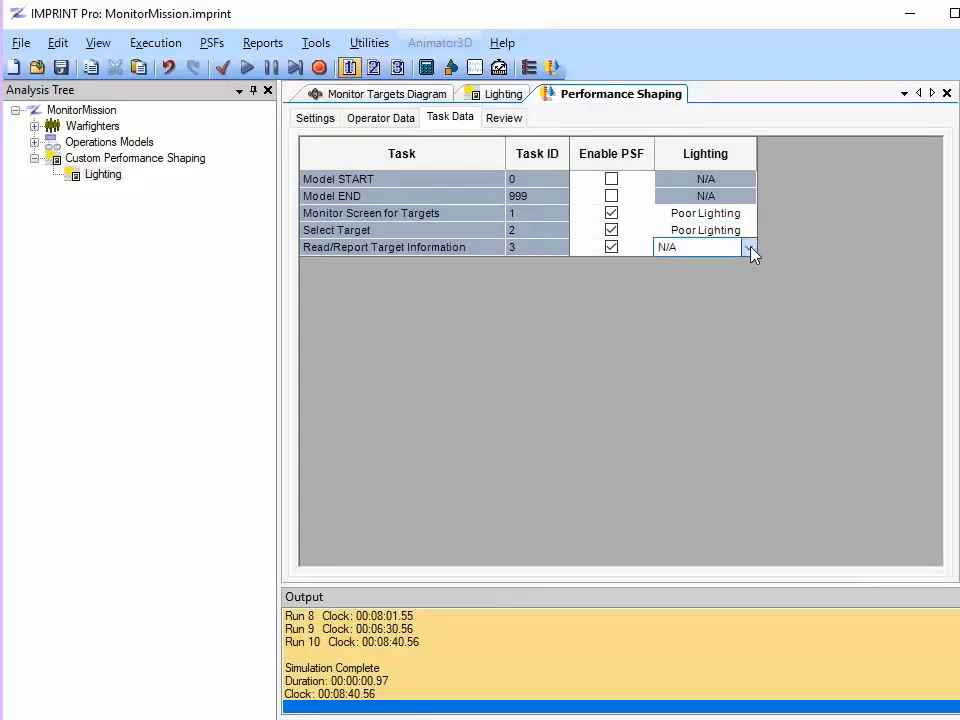
left_click(748, 250)
left_click(724, 289)
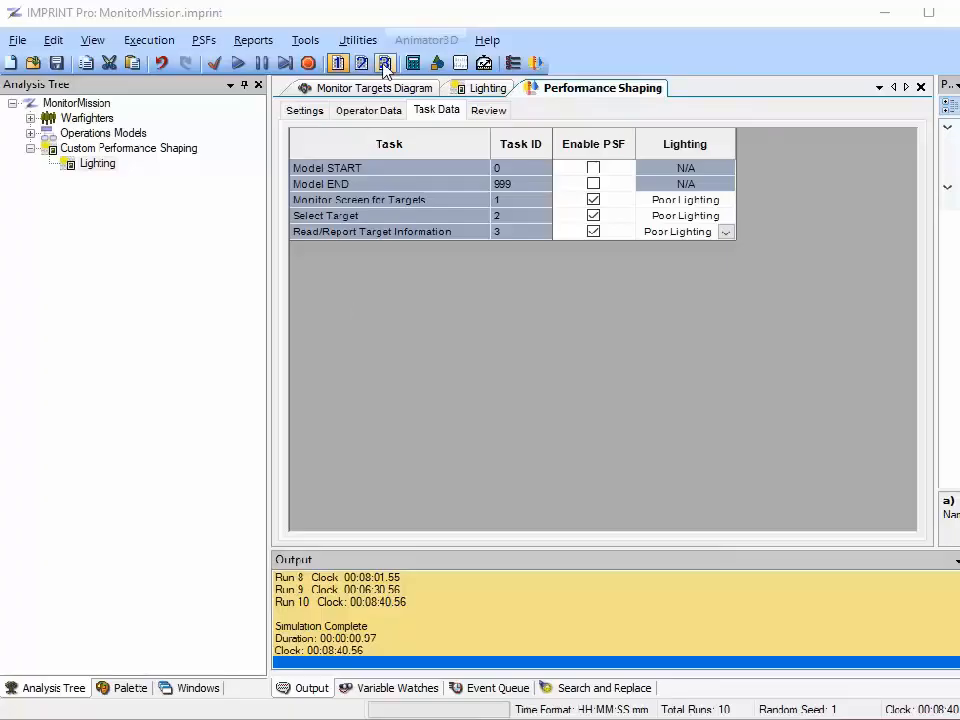
Run the simulation with the lighting adjustments and generate the Mission Performance and Task Performance reports
left_click(237, 64)
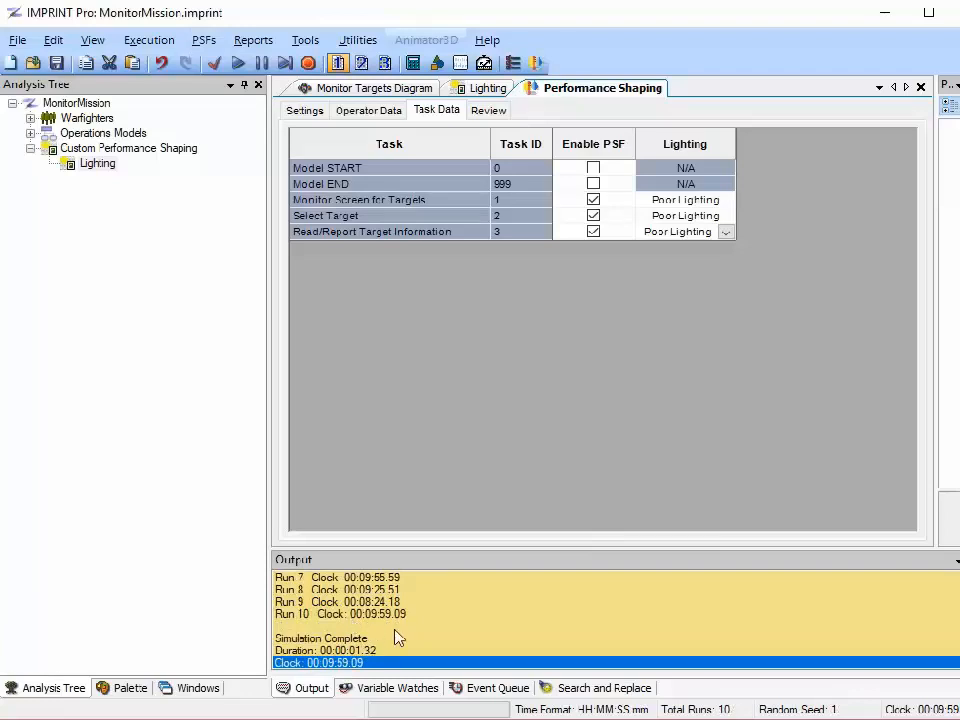
left_click(253, 41)
left_click(296, 70)
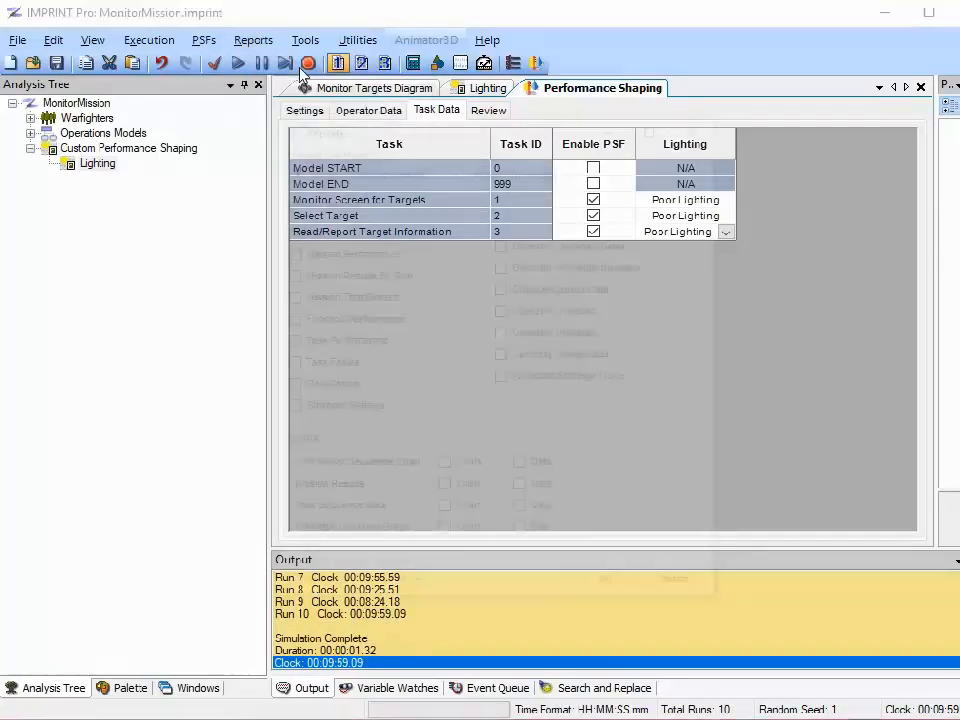
left_click(290, 252)
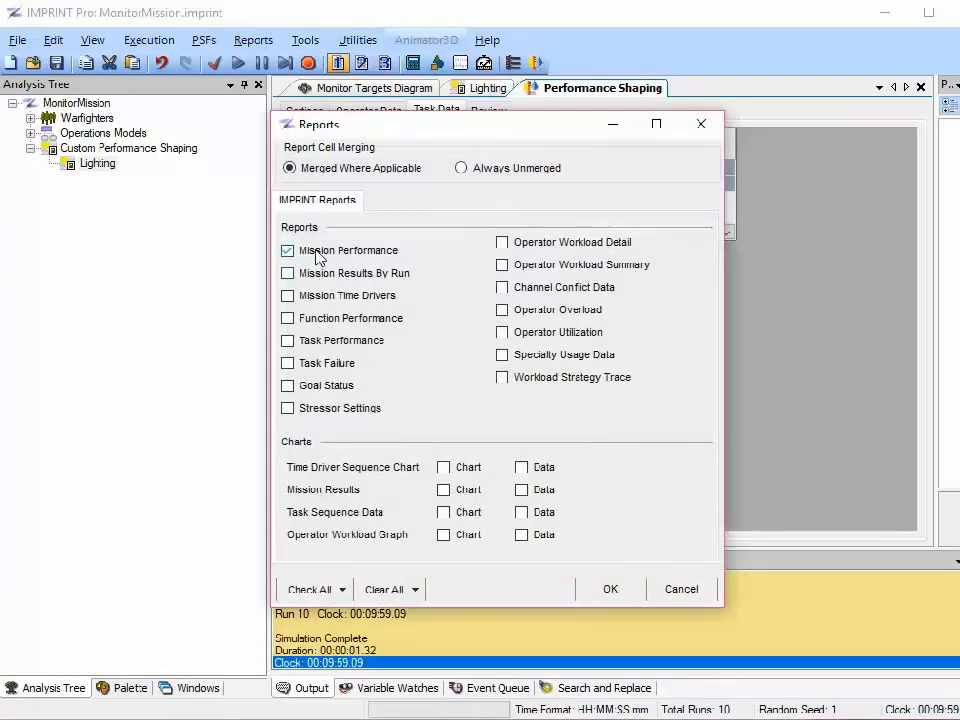
left_click(340, 342)
left_click(608, 590)
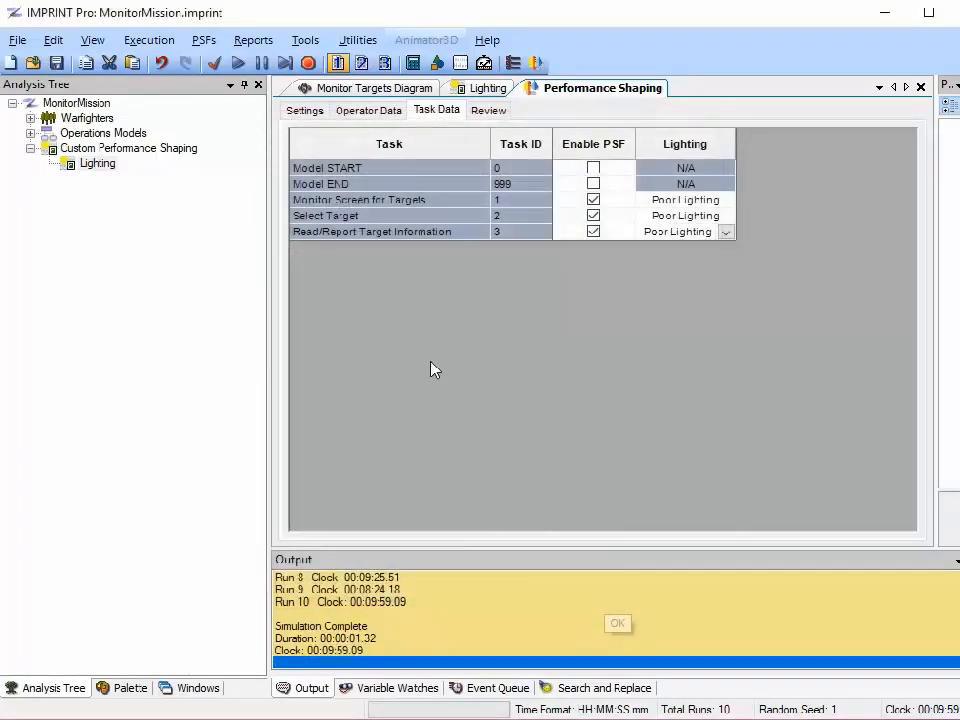